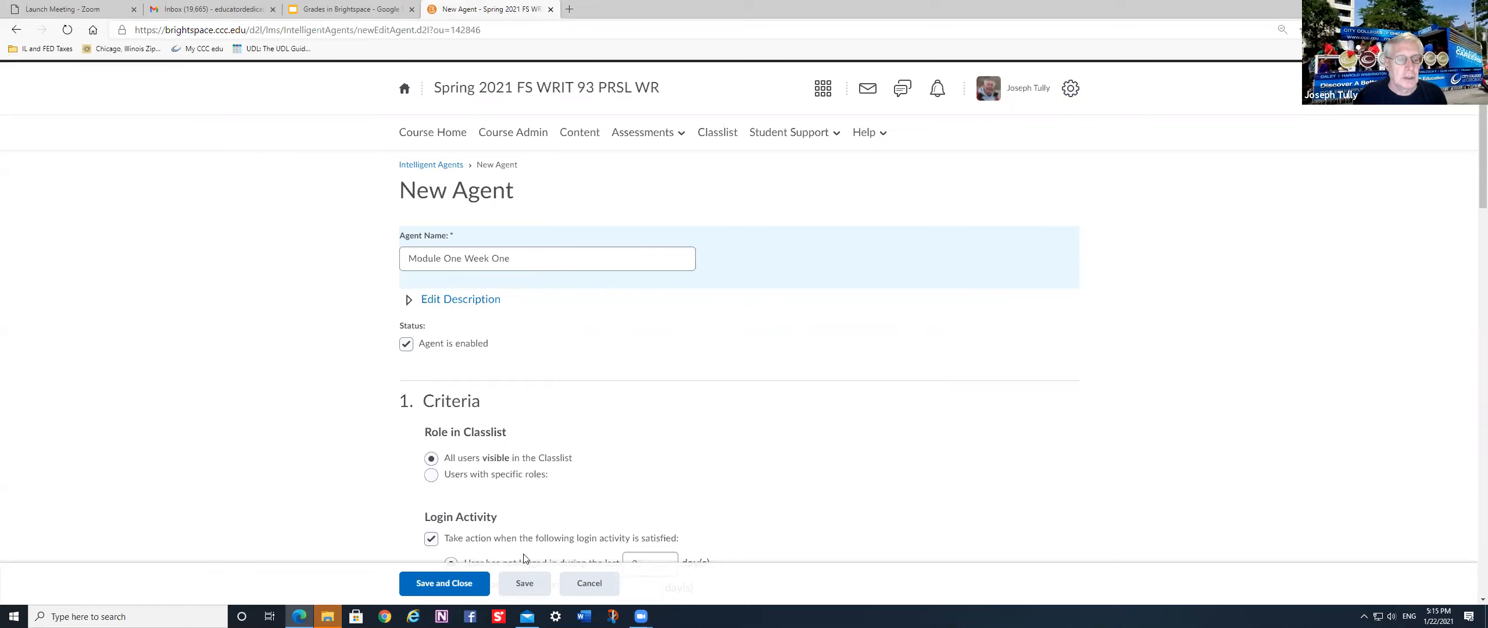
Save the new agent, and reopen Module One Week One for editing from the course's list of intelligent agents
click(536, 584)
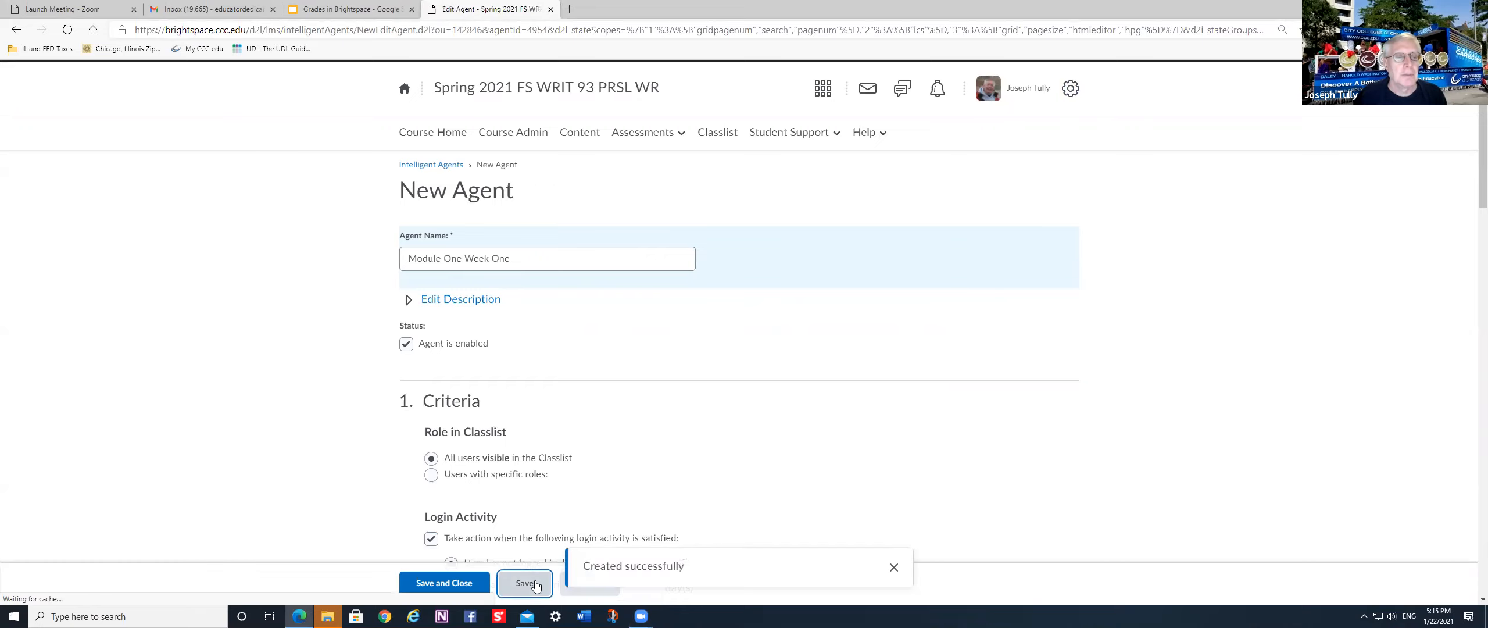
click(517, 135)
scroll(1051, 334, down, 1)
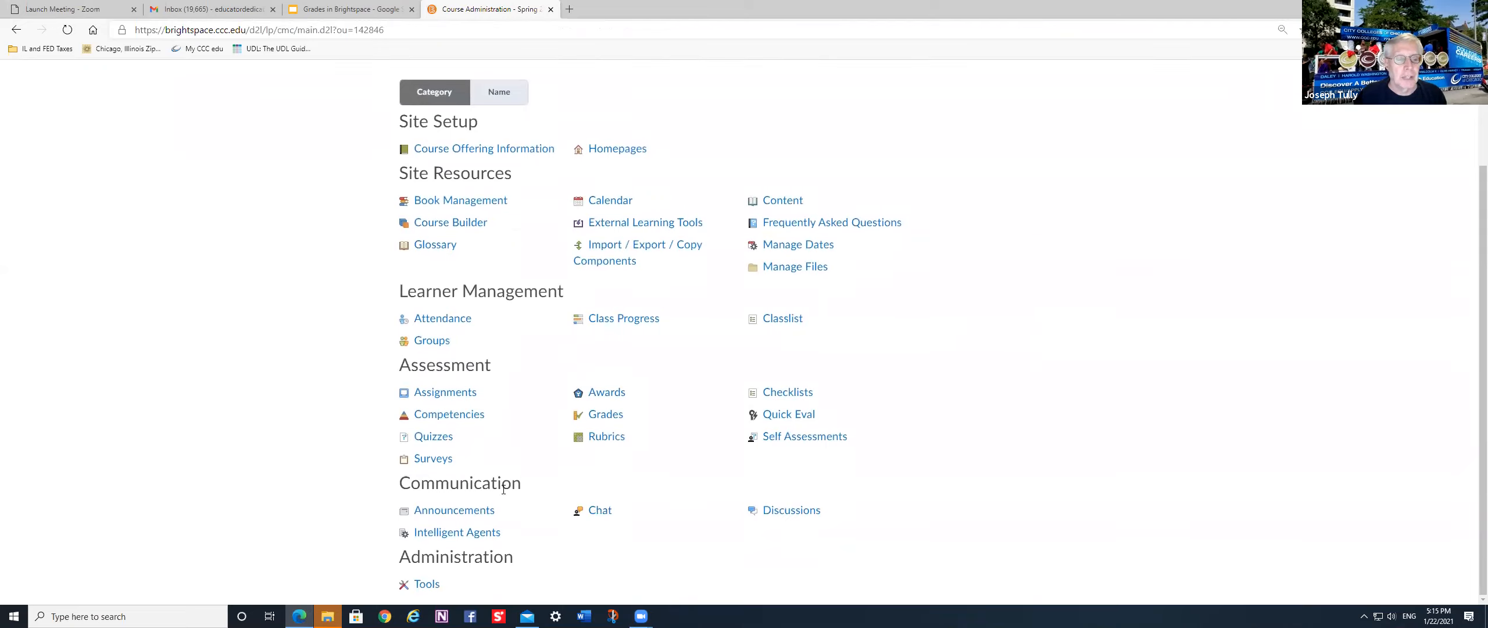
click(468, 533)
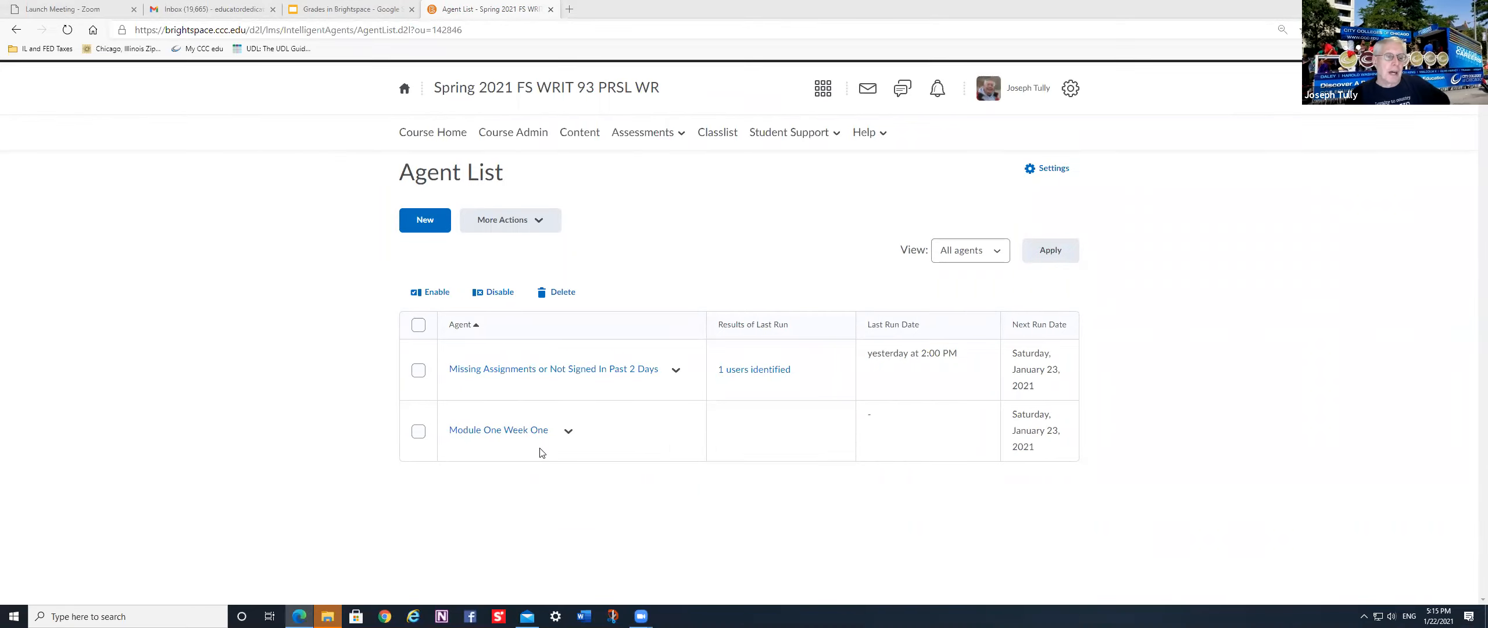
click(568, 431)
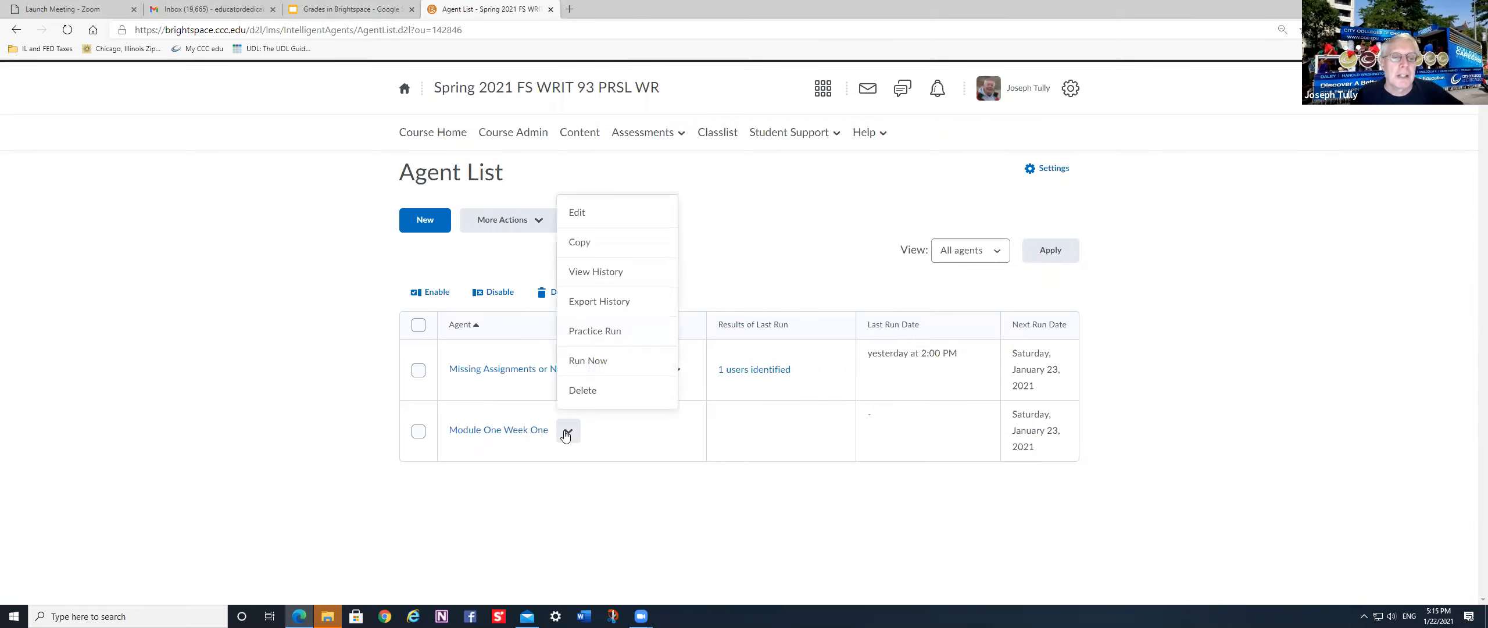
click(571, 213)
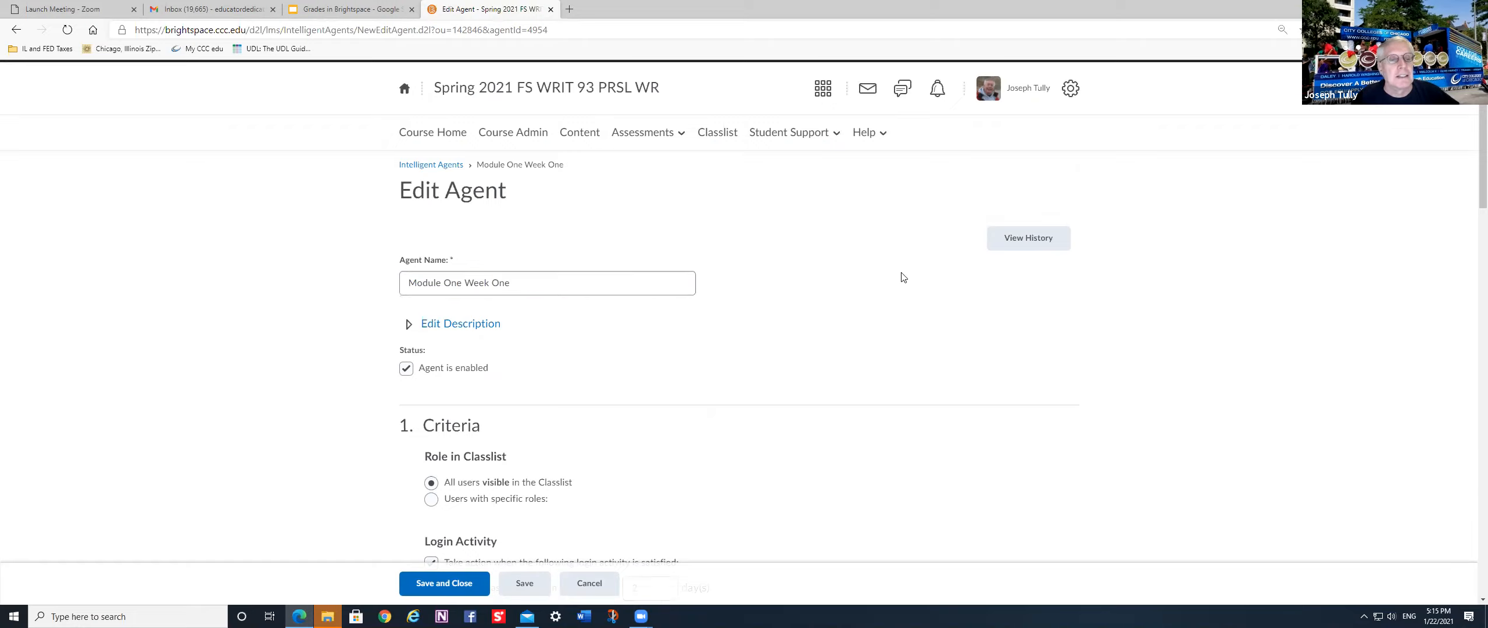
Review the agent's login activity, course activity, release conditions and action repetition settings
scroll(849, 262, down, 1)
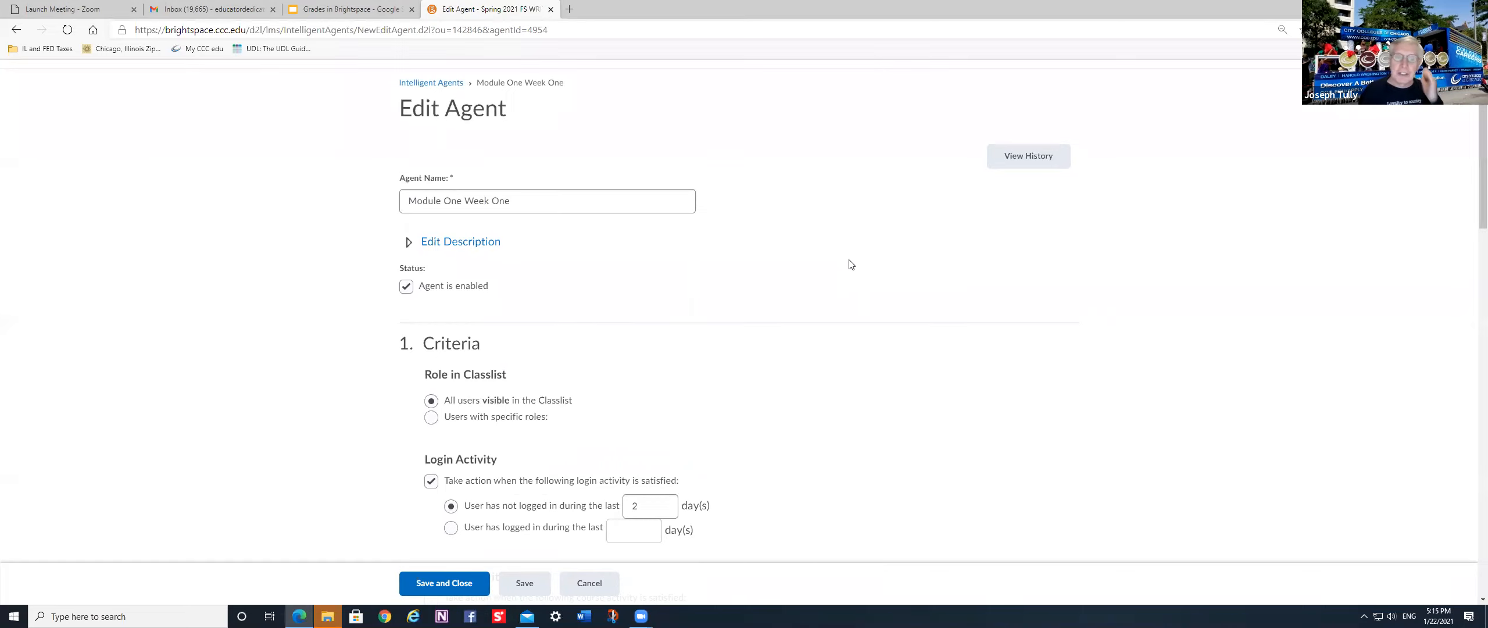
scroll(850, 248, down, 1)
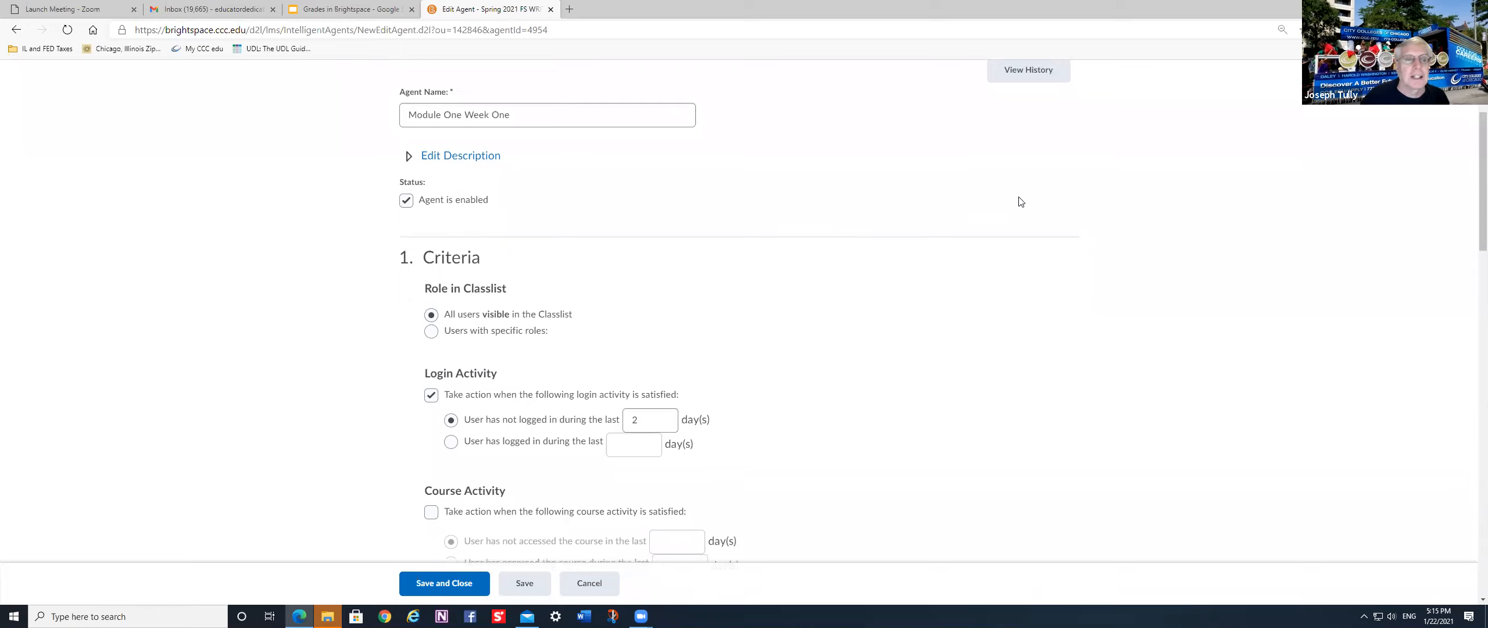
scroll(1016, 203, down, 1)
scroll(1025, 198, down, 1)
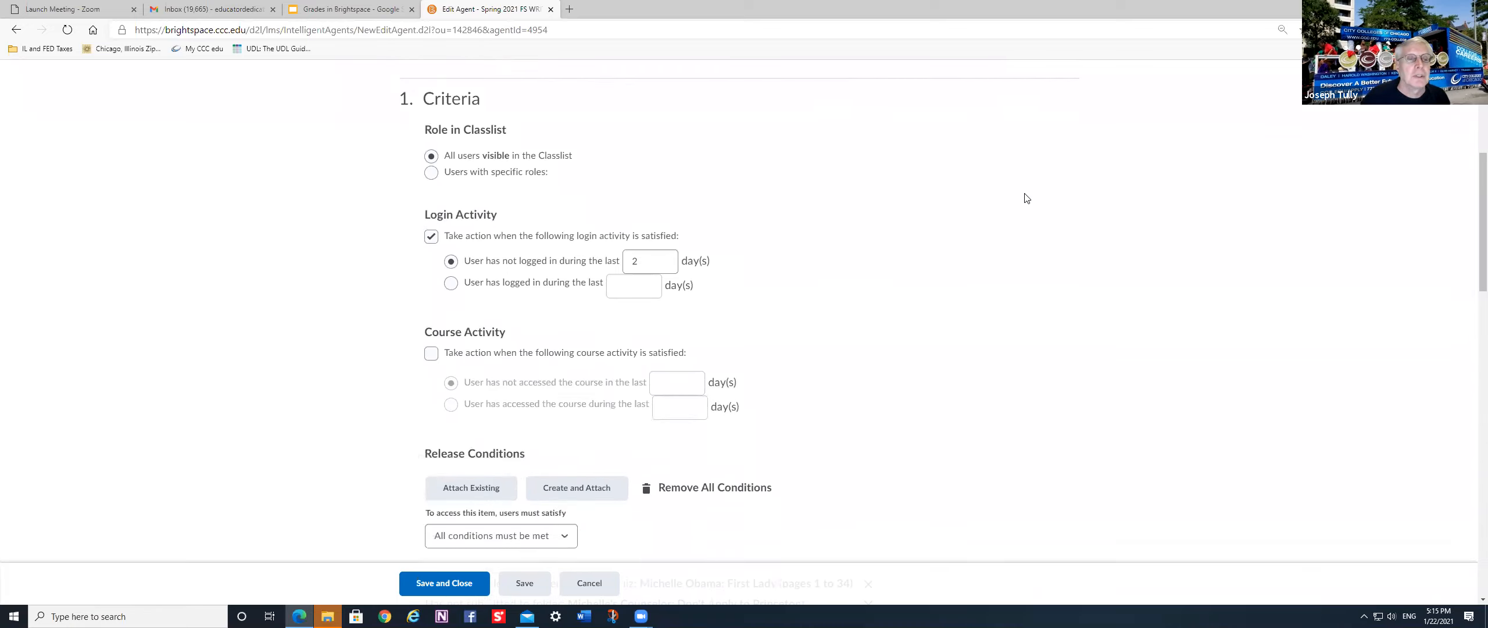
scroll(1026, 198, down, 1)
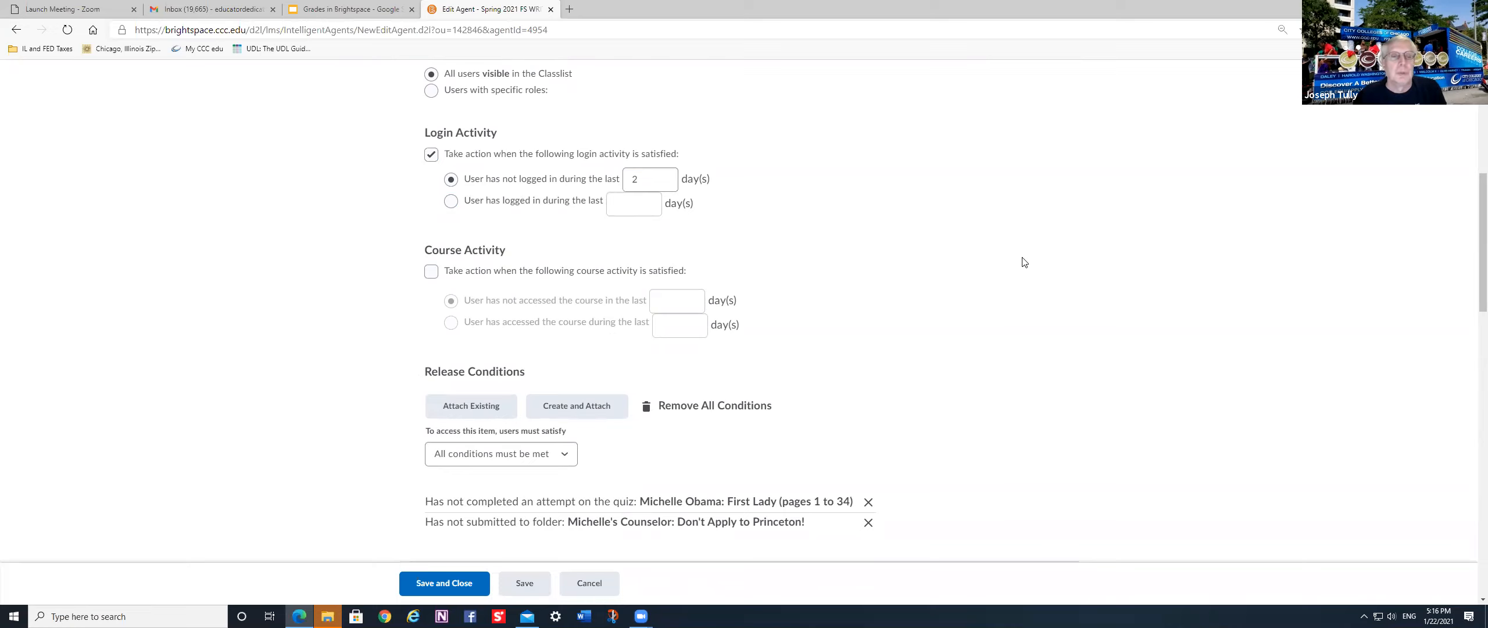
scroll(1021, 262, down, 1)
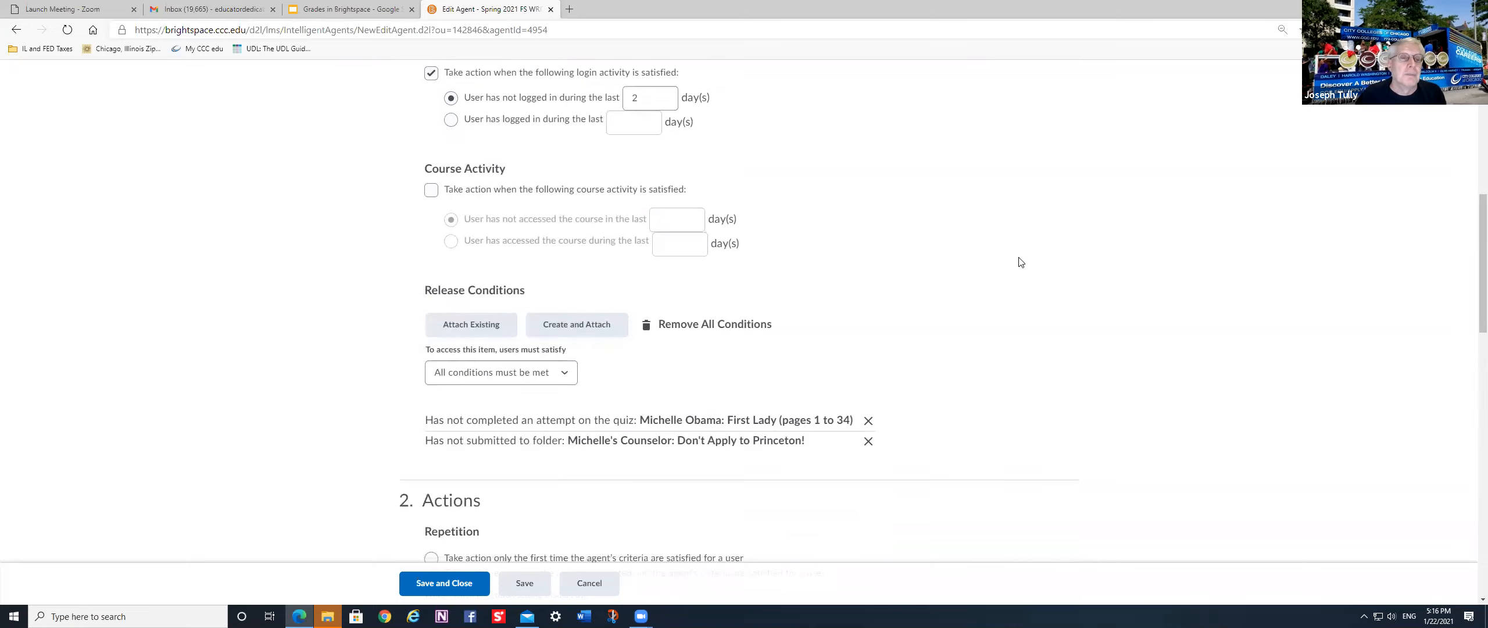
scroll(1021, 262, down, 1)
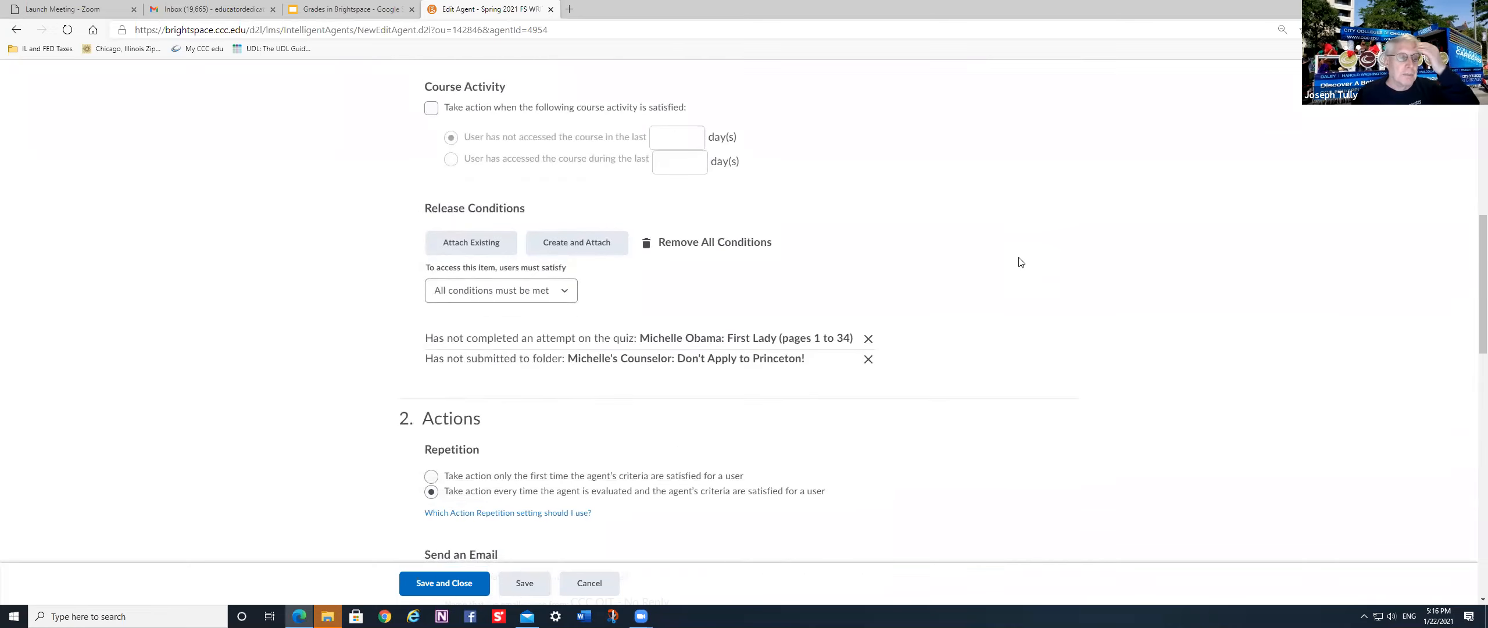
Enable the course activity criterion for users who have not accessed the course in the last 2 days, and disable the login activity criterion
scroll(1021, 262, up, 1)
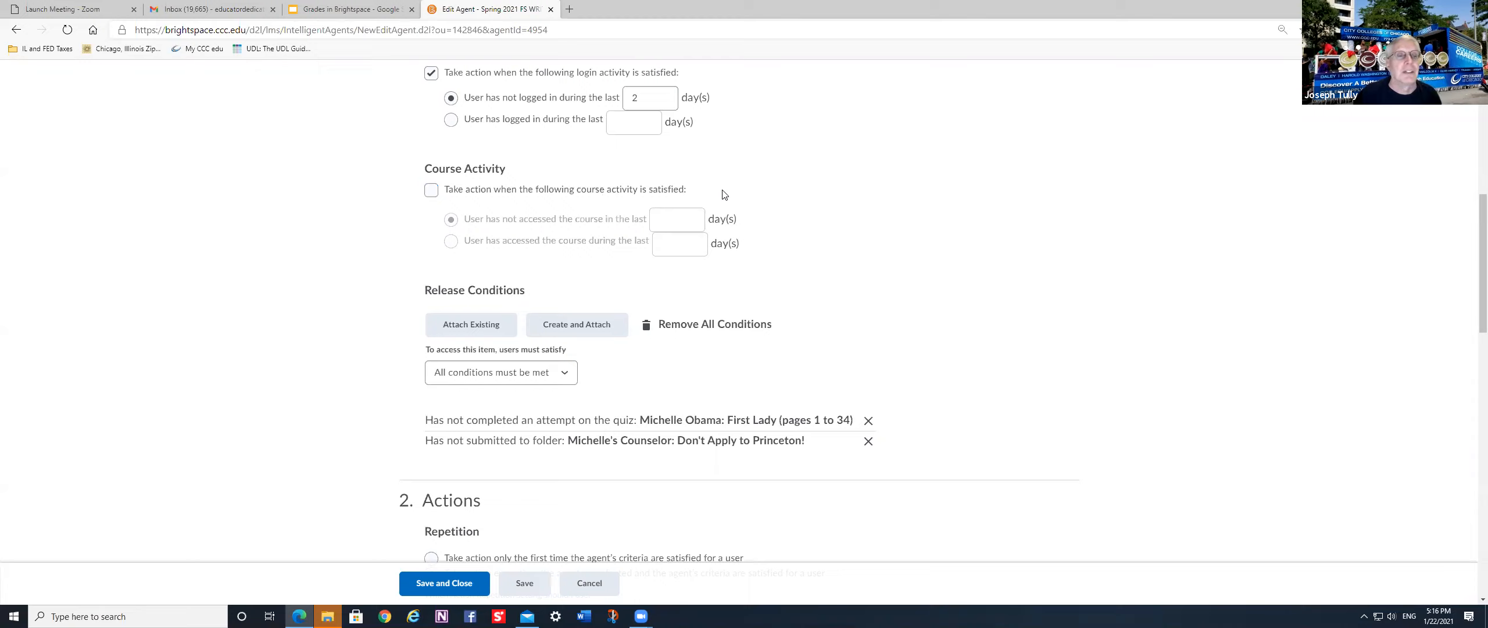
click(430, 191)
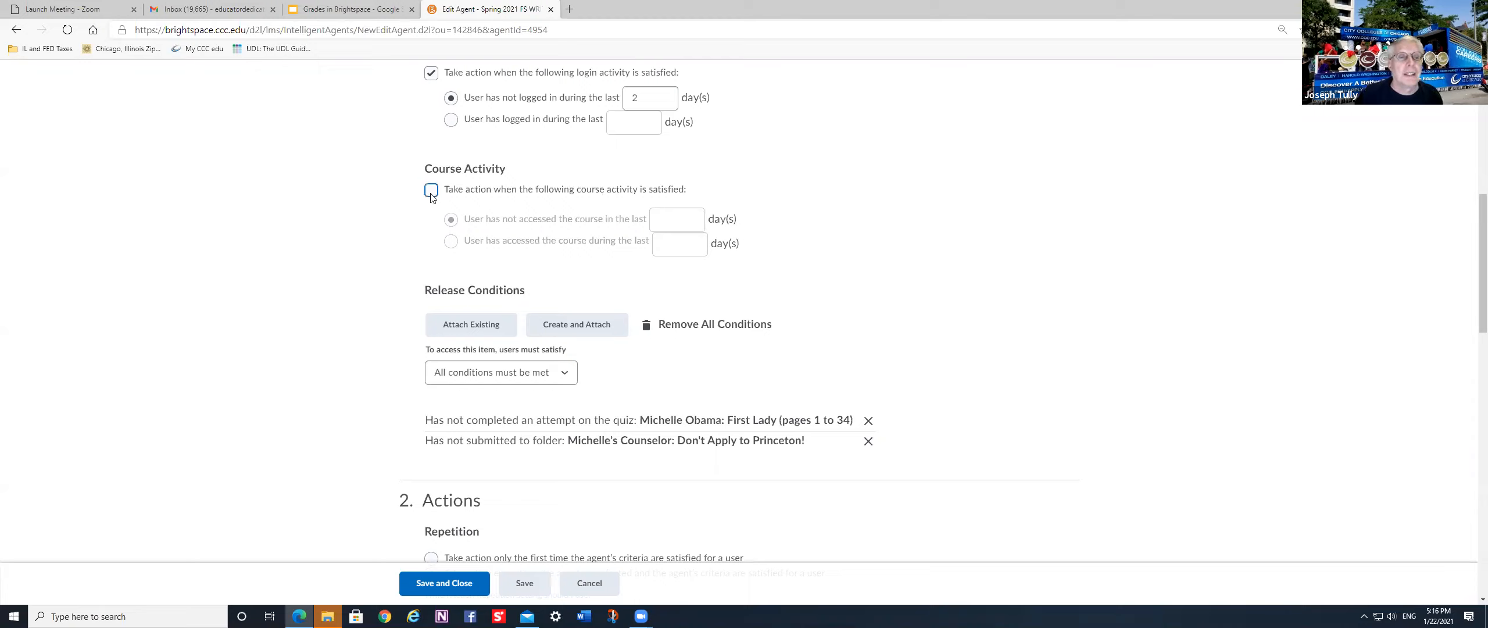
click(668, 215)
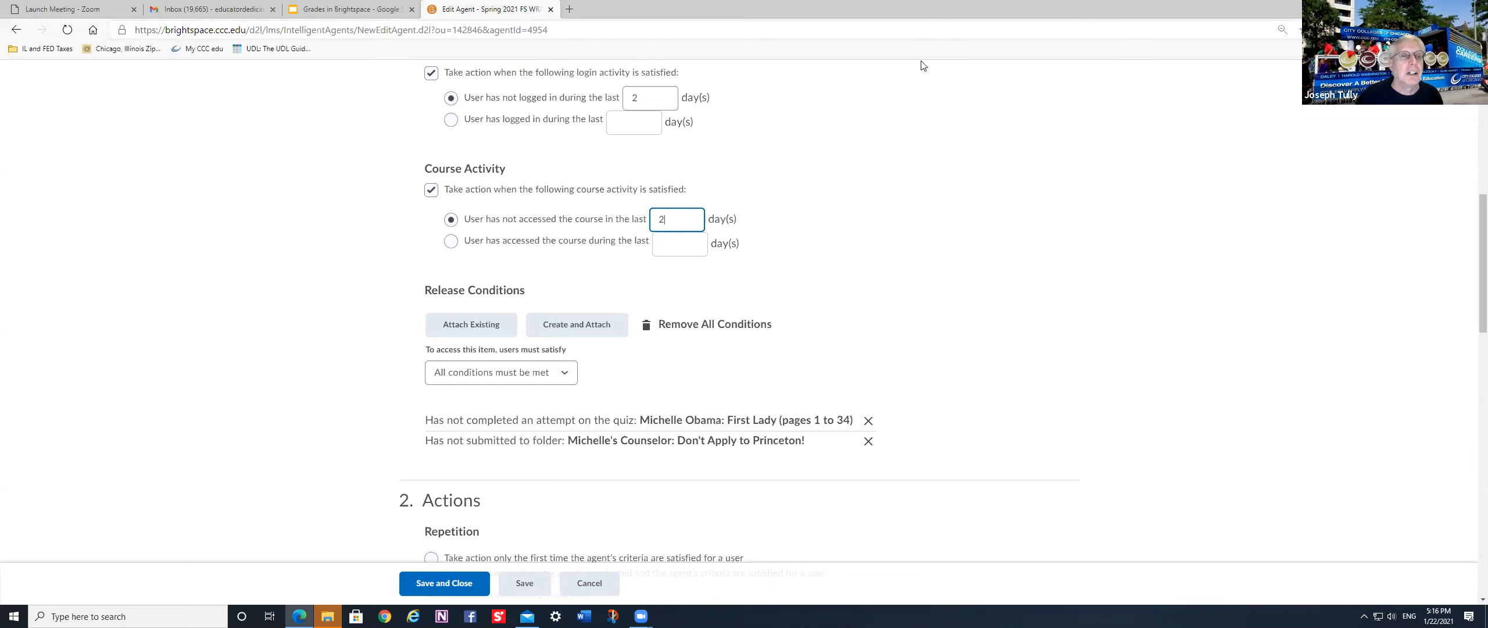
scroll(825, 177, up, 3)
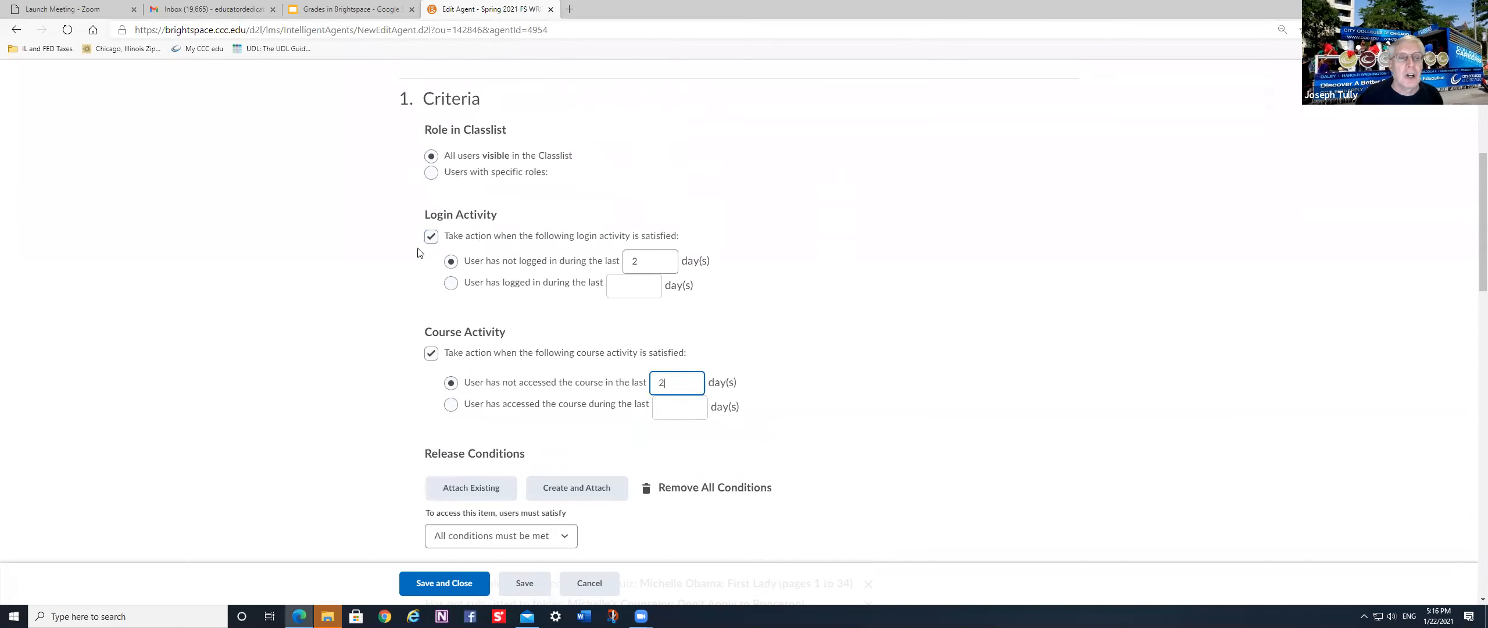
click(431, 236)
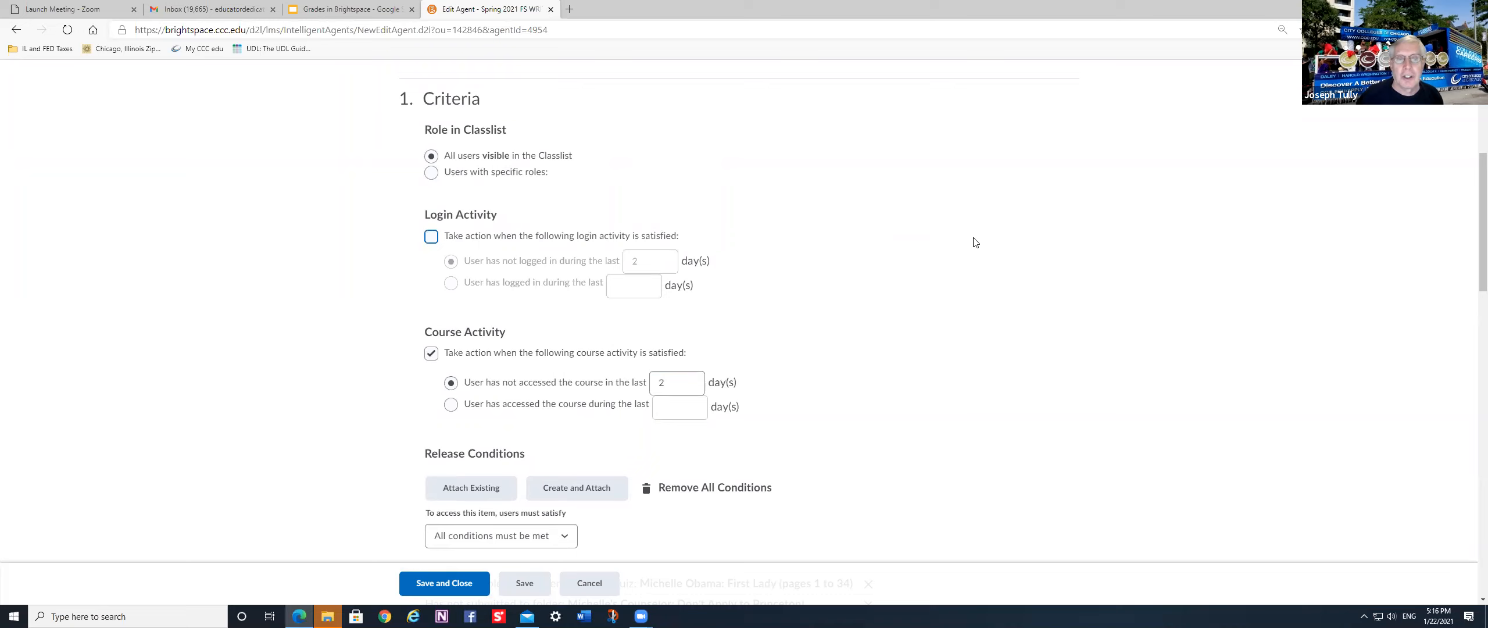
scroll(975, 242, down, 3)
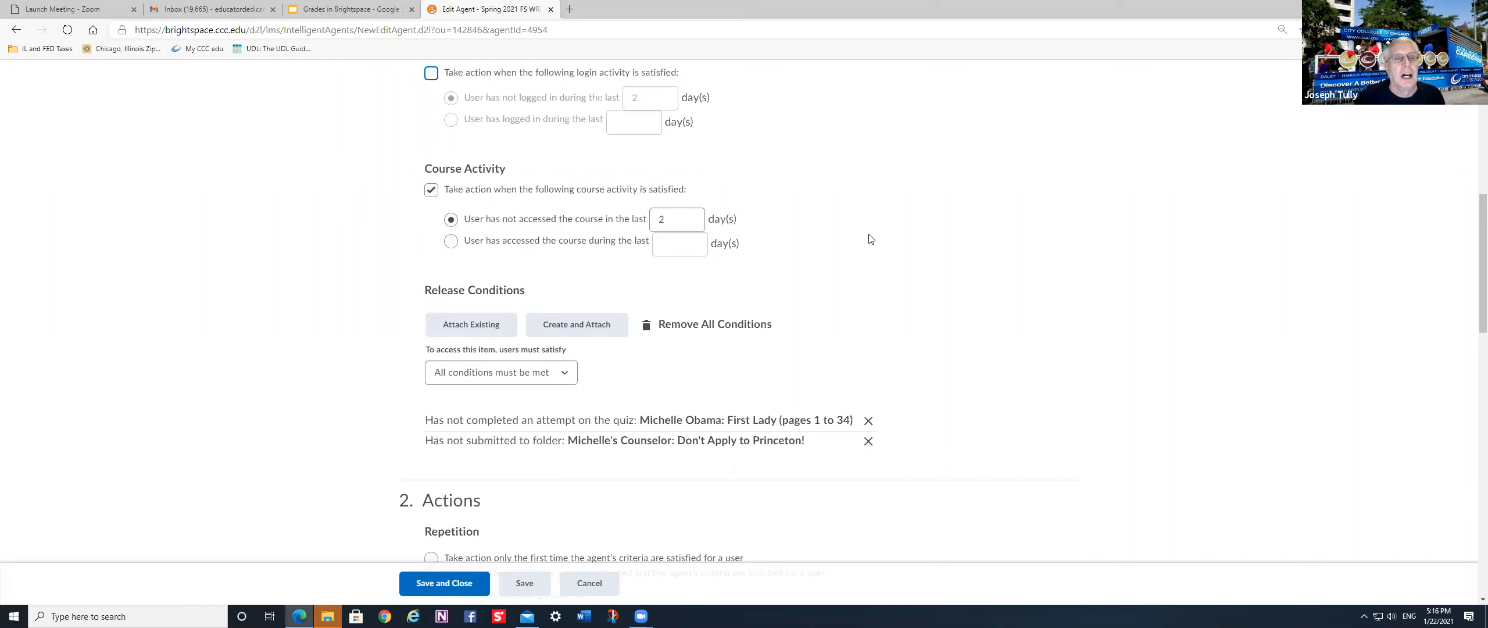
scroll(871, 239, down, 1)
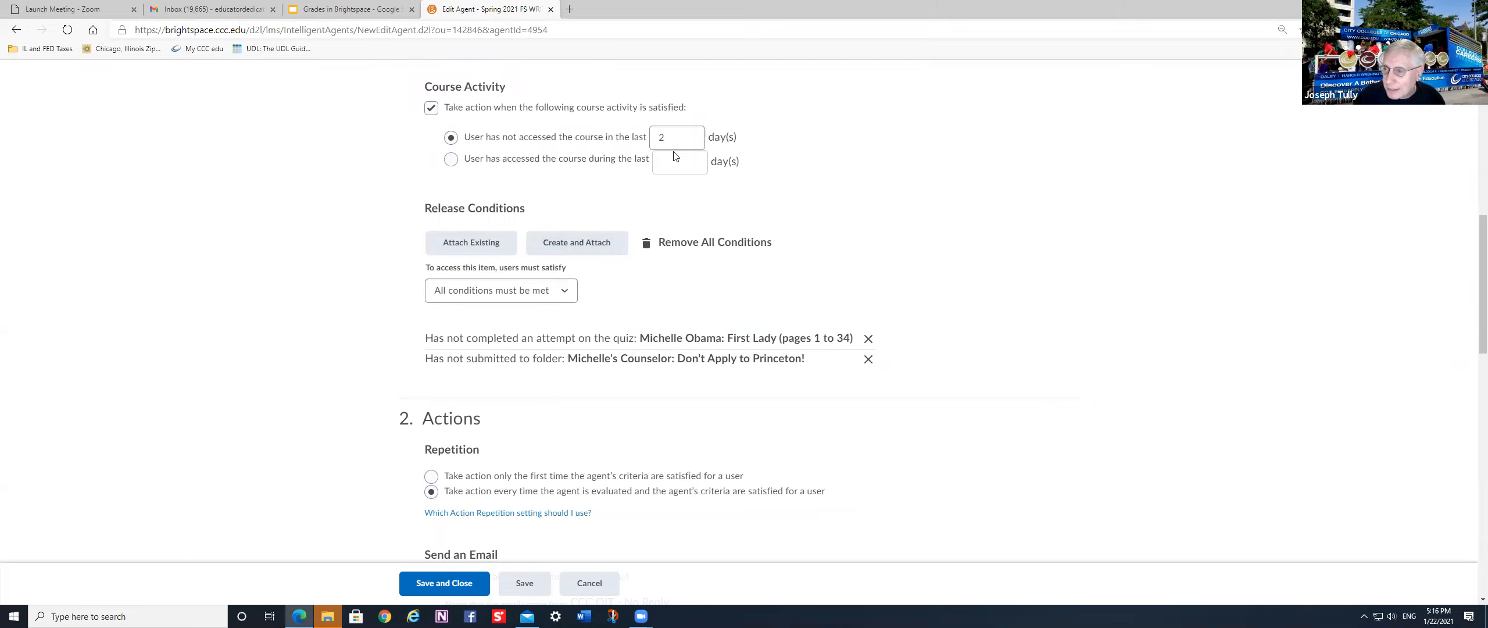
click(451, 160)
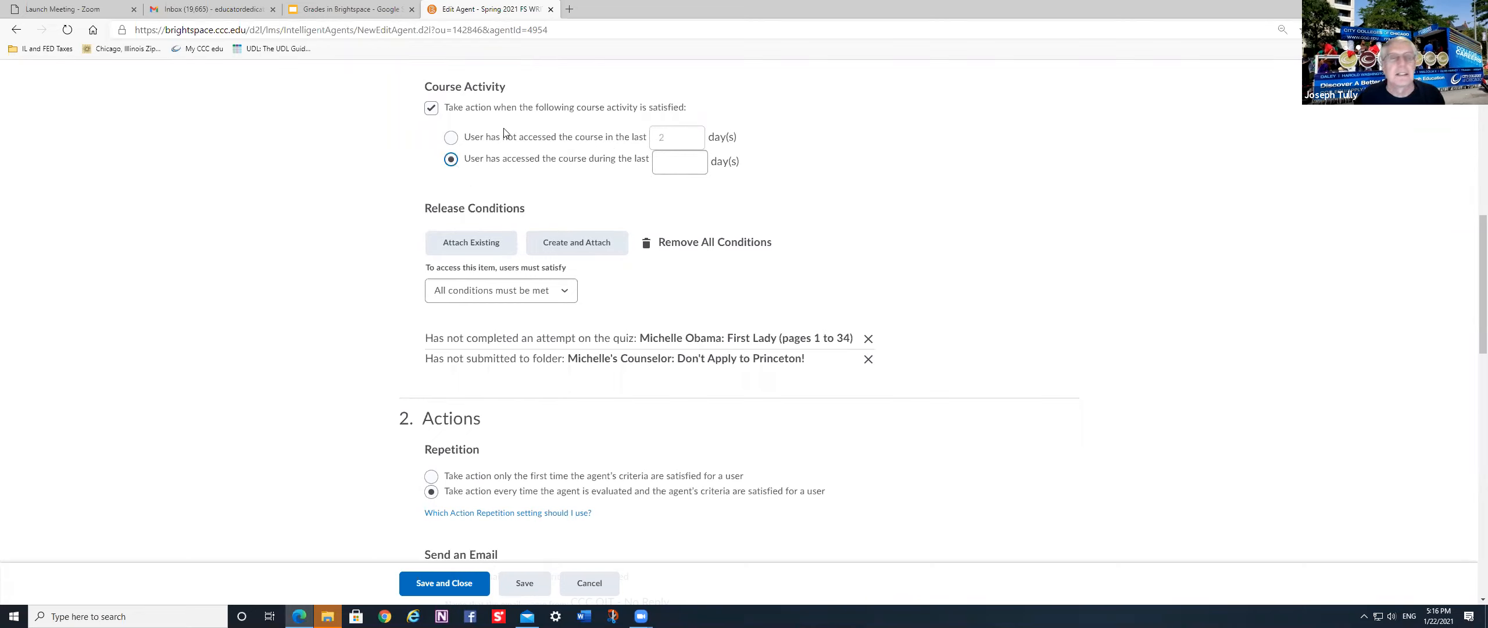
click(452, 138)
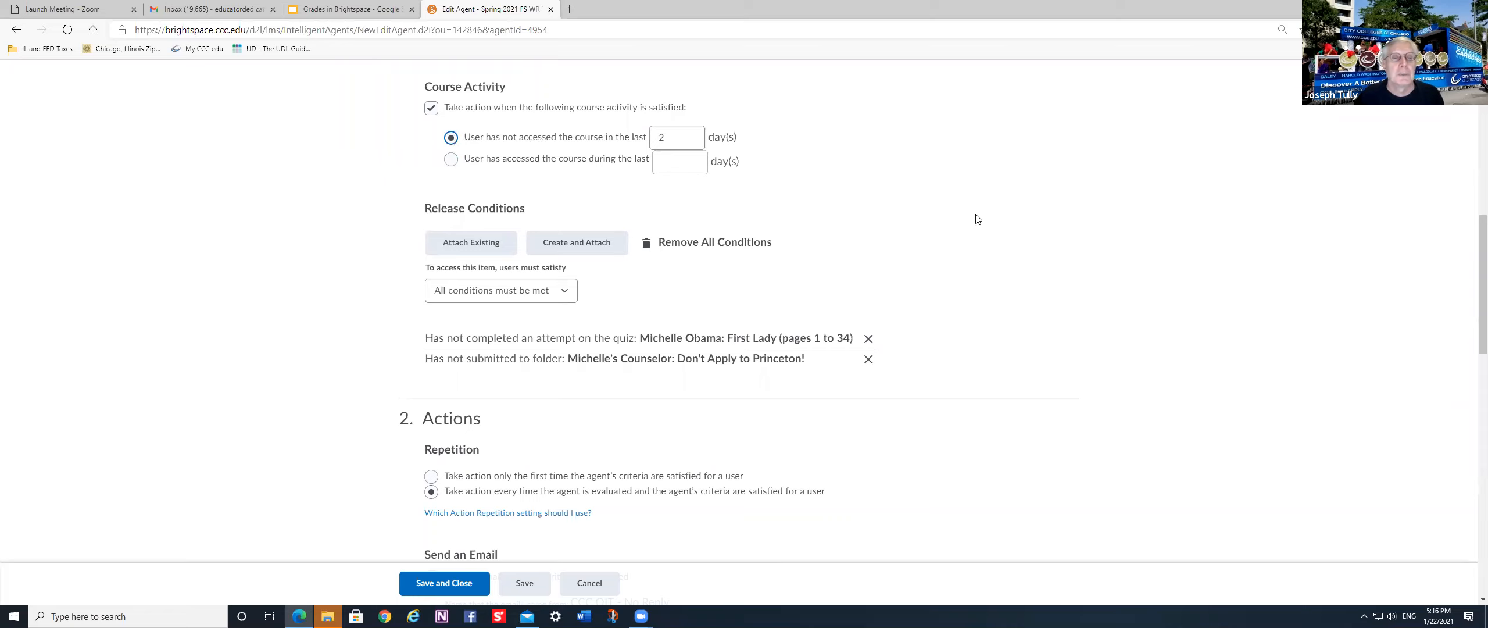
scroll(1109, 277, down, 1)
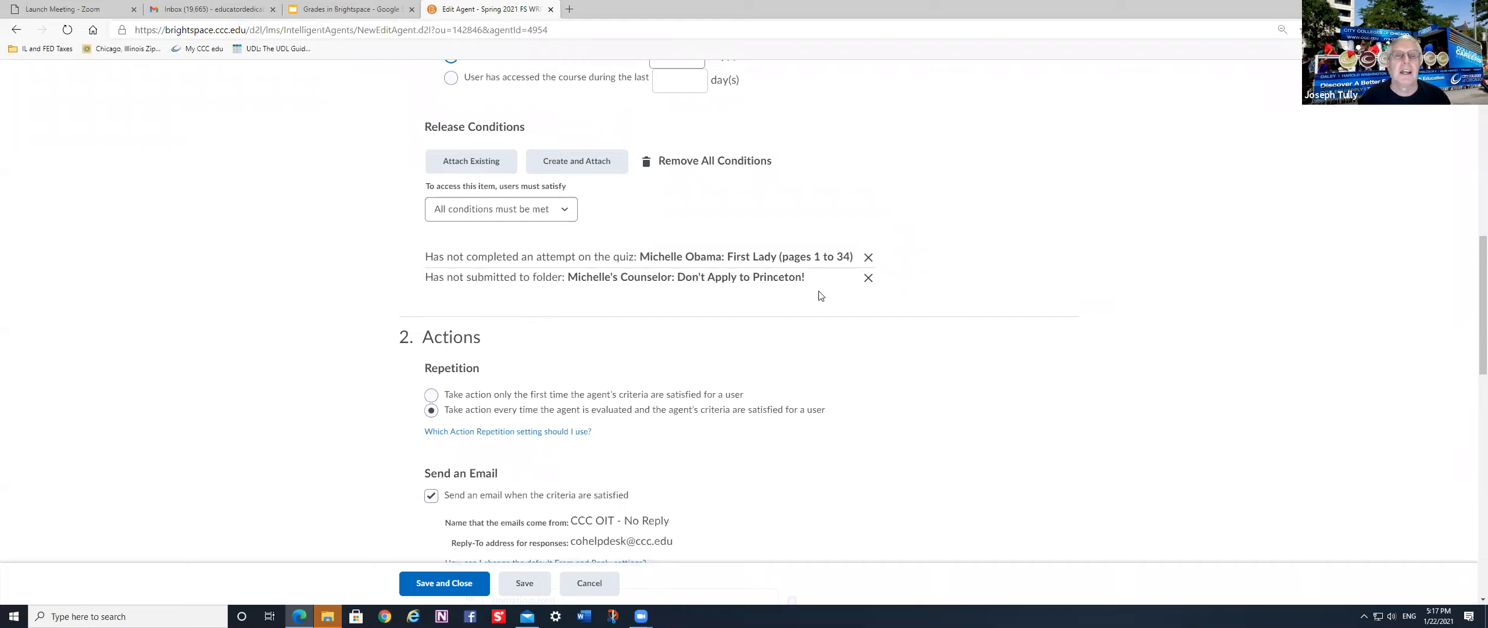
scroll(988, 276, up, 5)
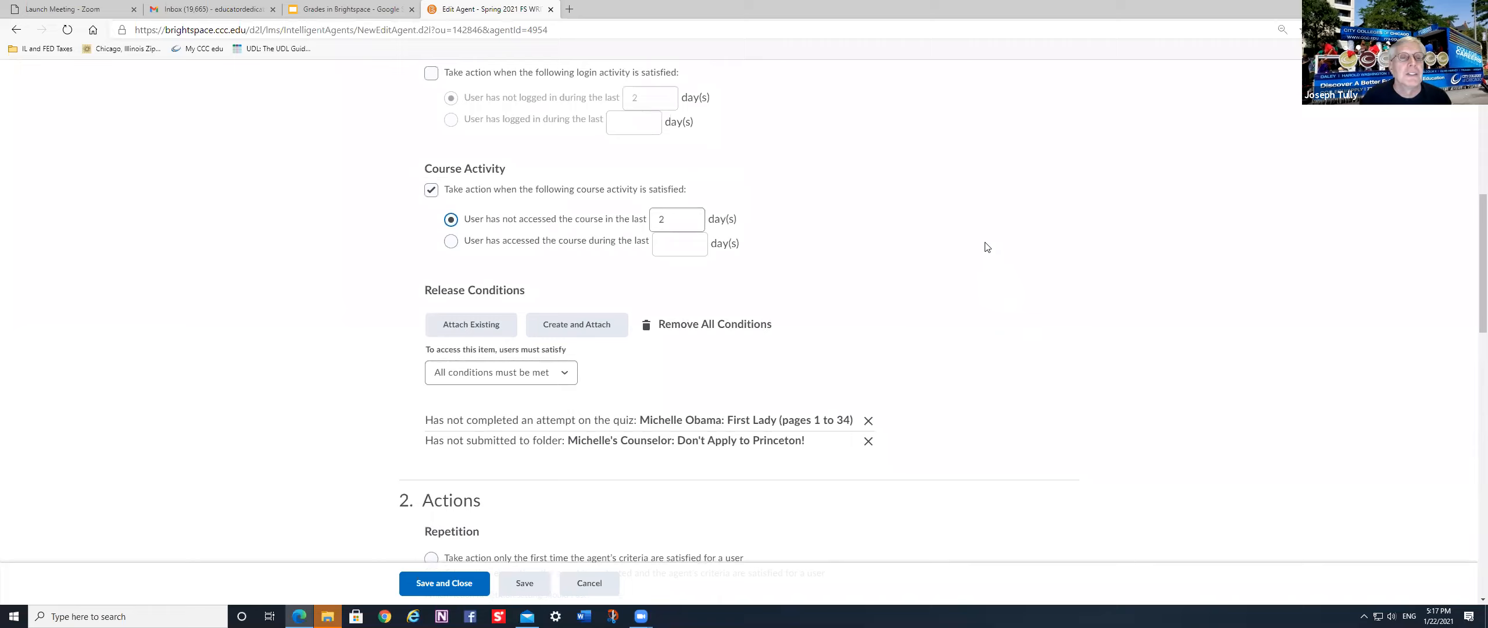
scroll(984, 246, up, 5)
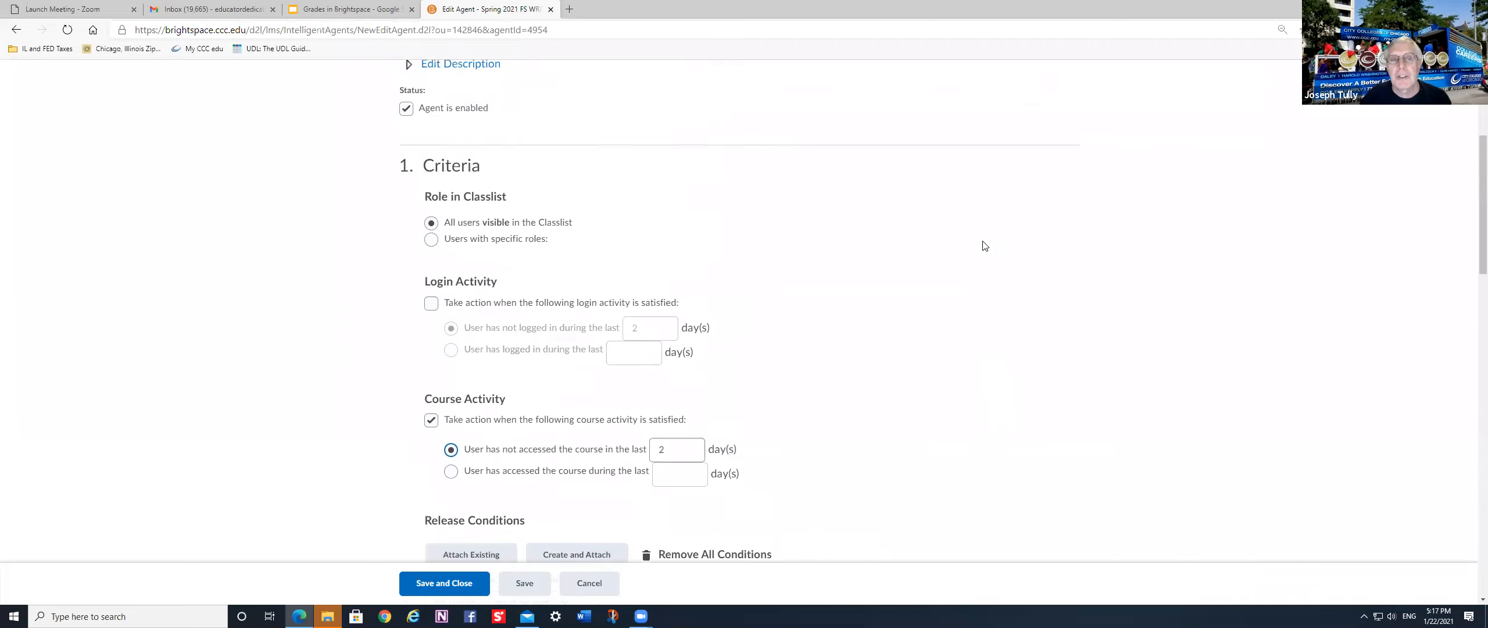
scroll(835, 297, down, 3)
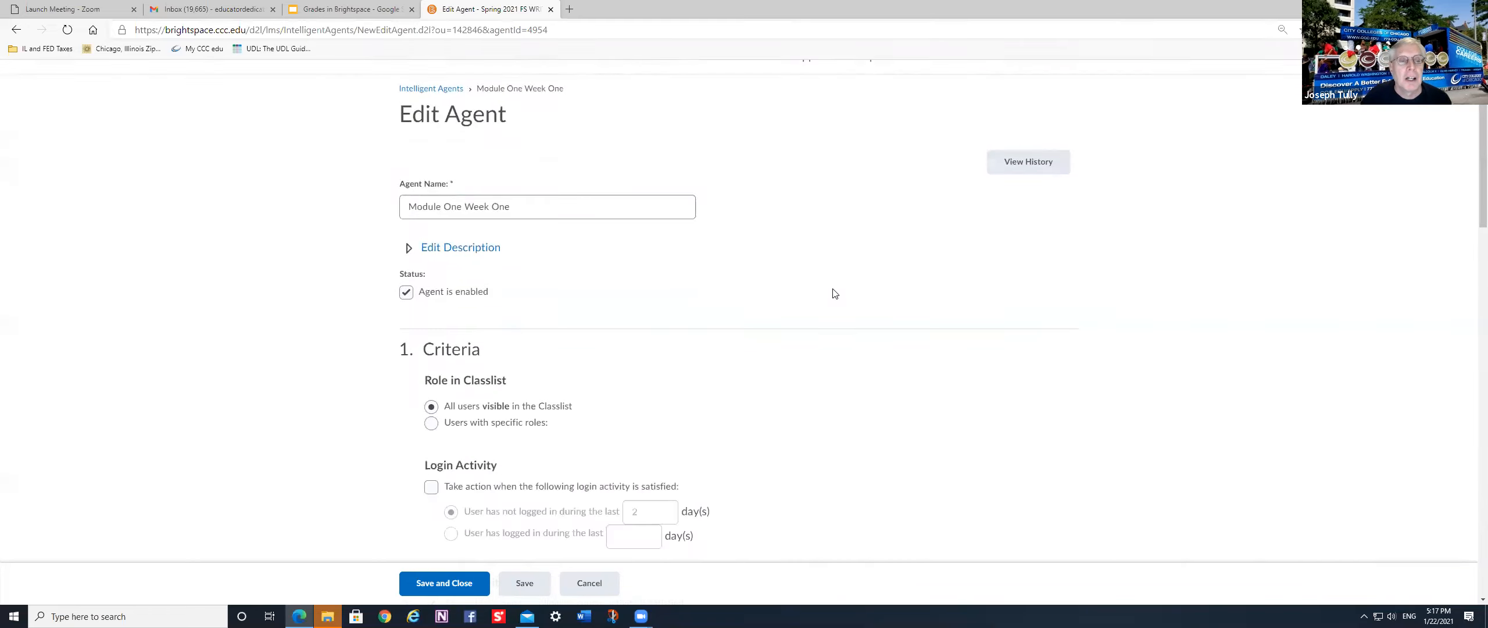
scroll(913, 355, down, 3)
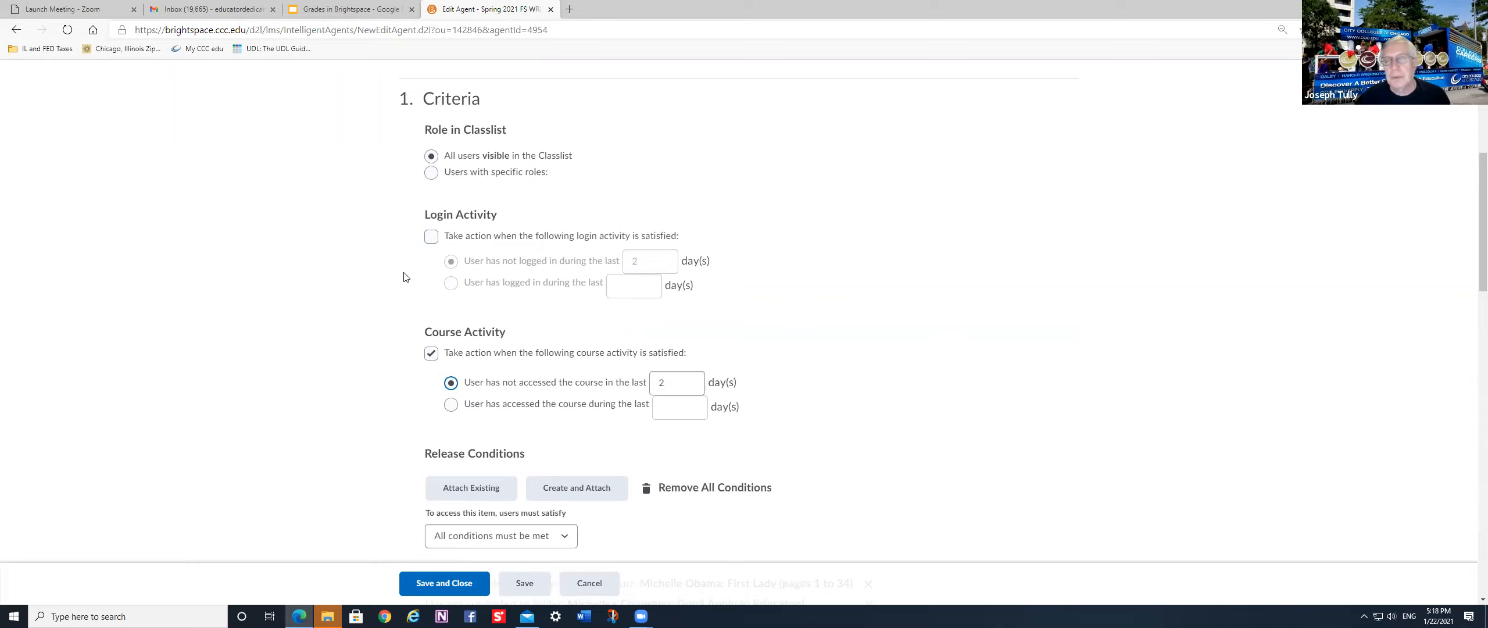
click(431, 239)
click(430, 238)
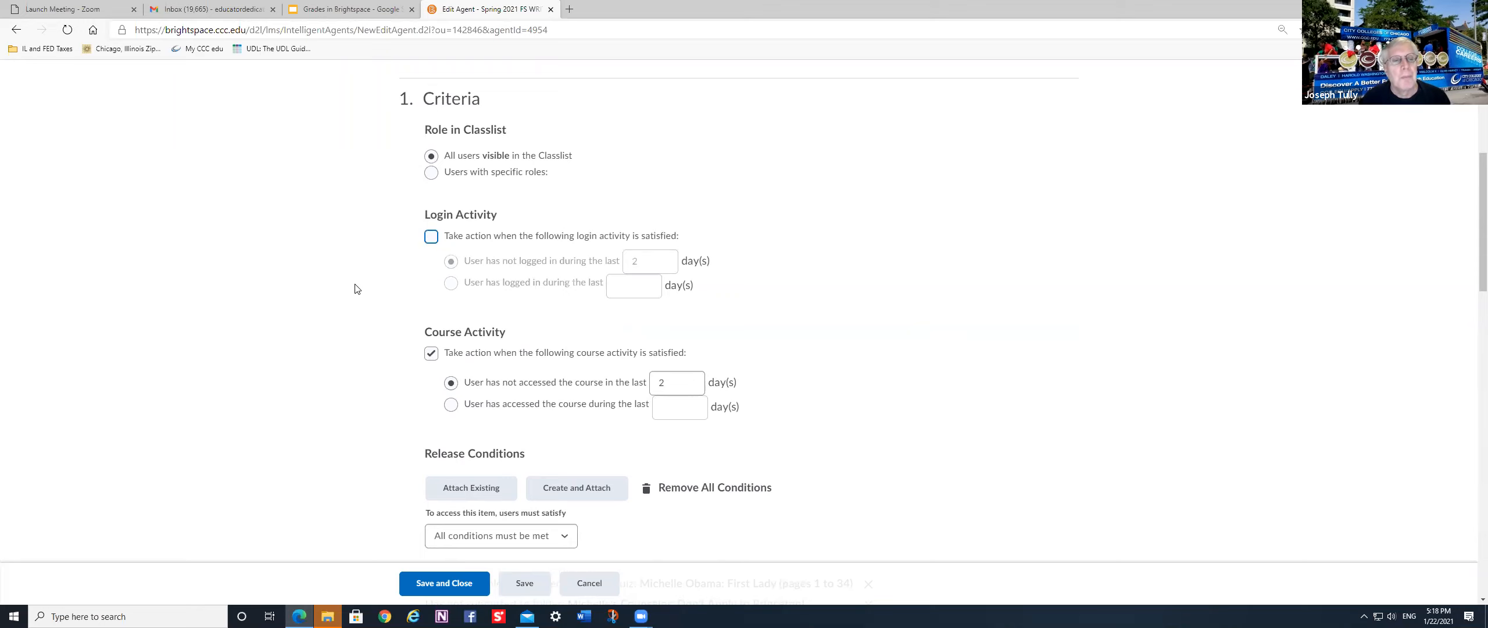
Start a new release condition for the agent with the condition type No posts authored in topic
scroll(358, 290, down, 3)
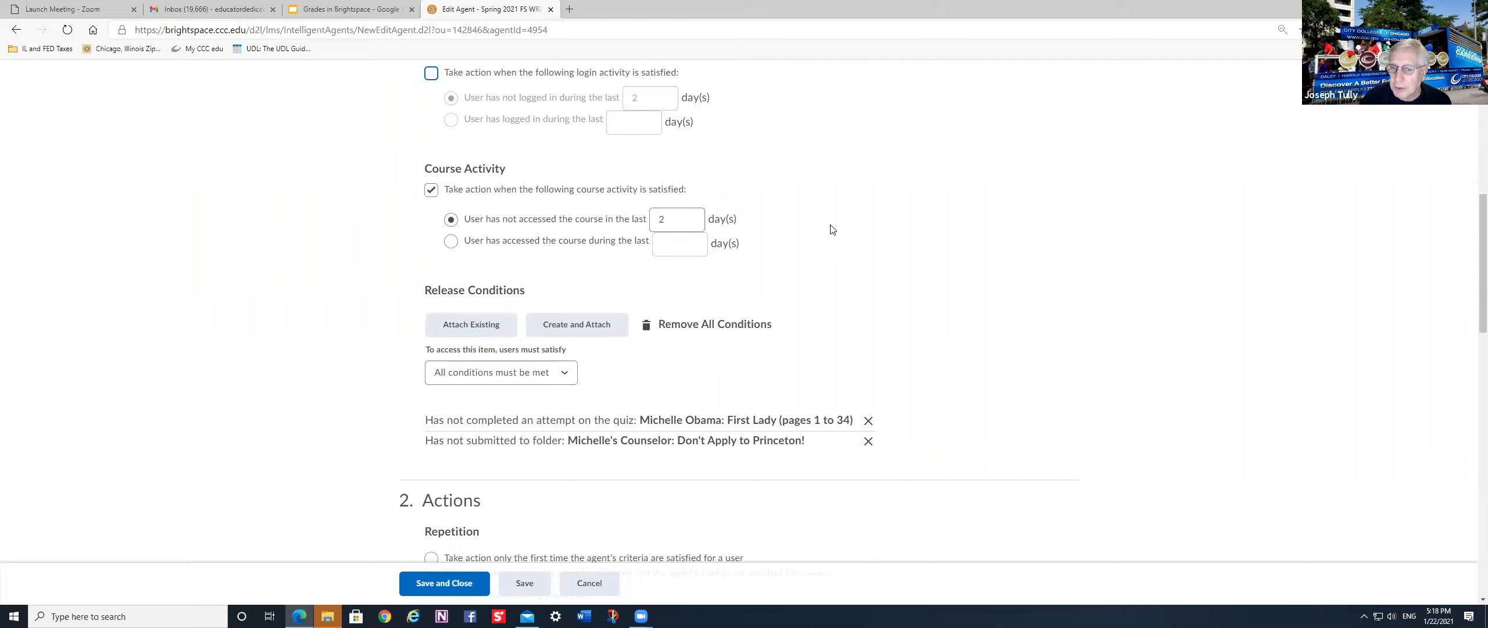
scroll(1074, 256, down, 1)
scroll(1074, 257, down, 1)
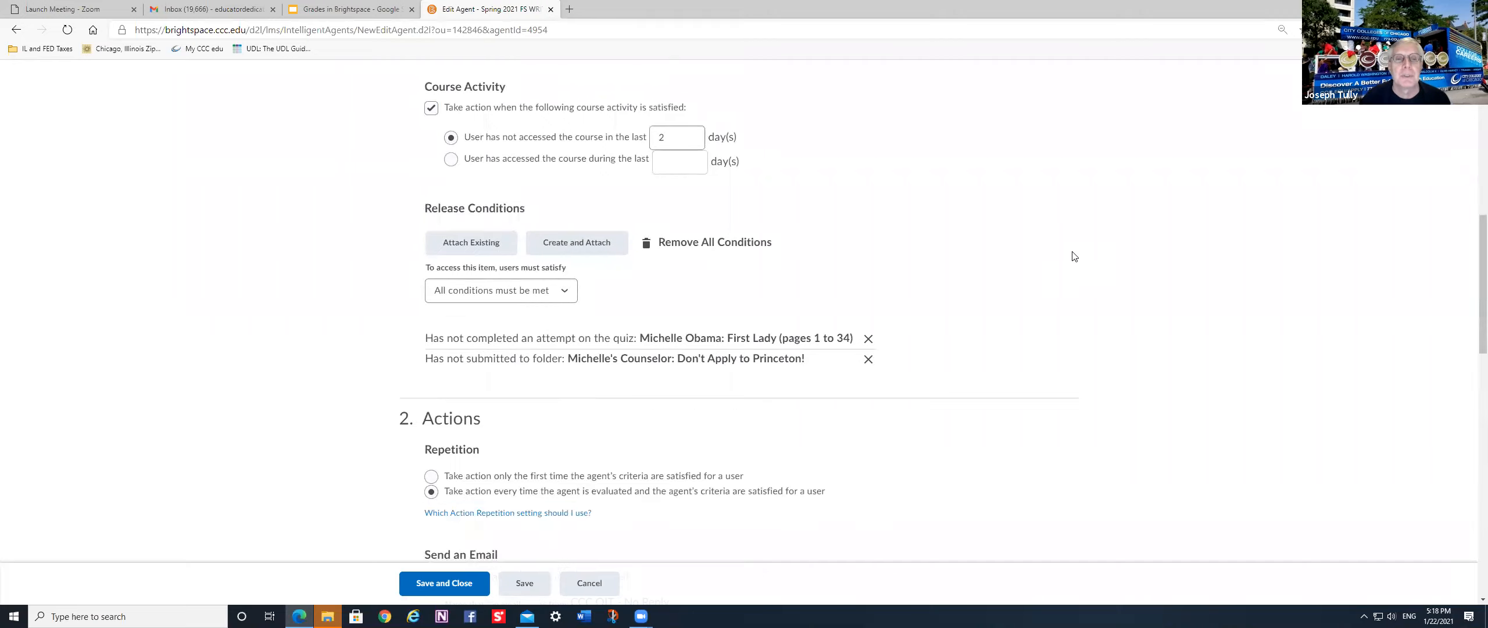
scroll(1074, 256, down, 1)
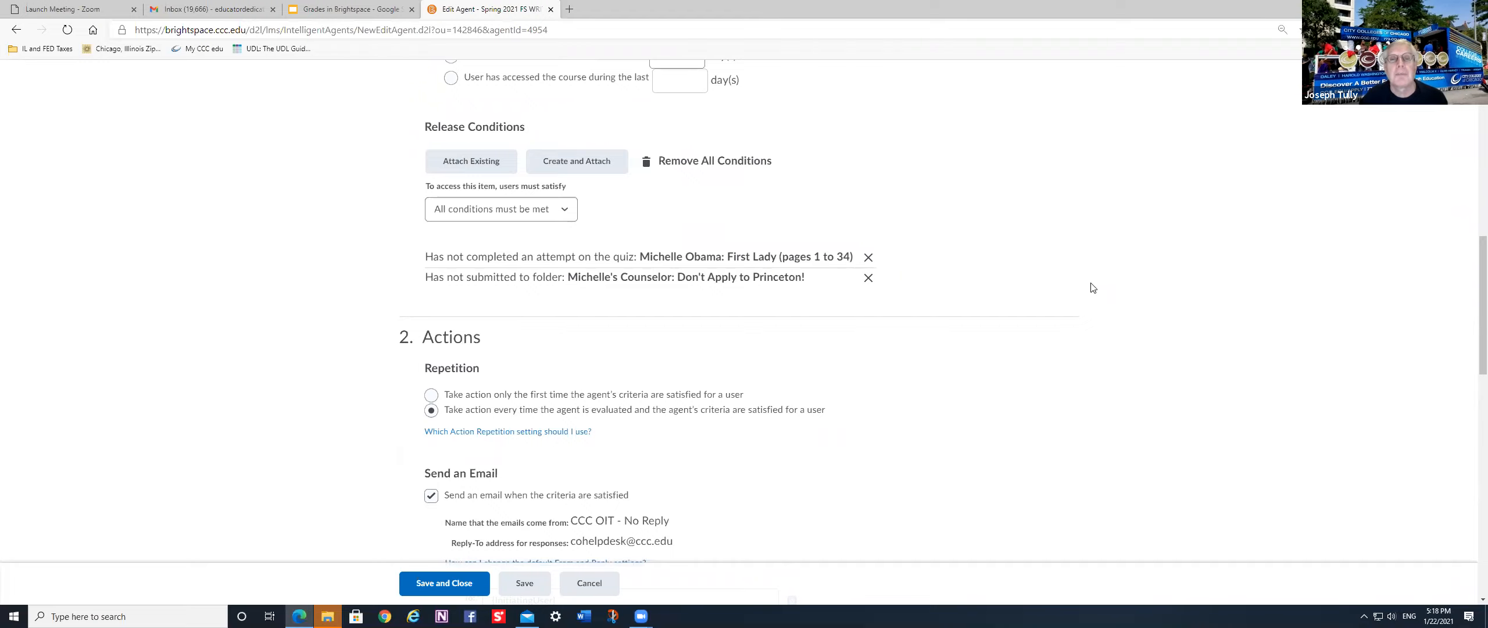
scroll(848, 158, up, 1)
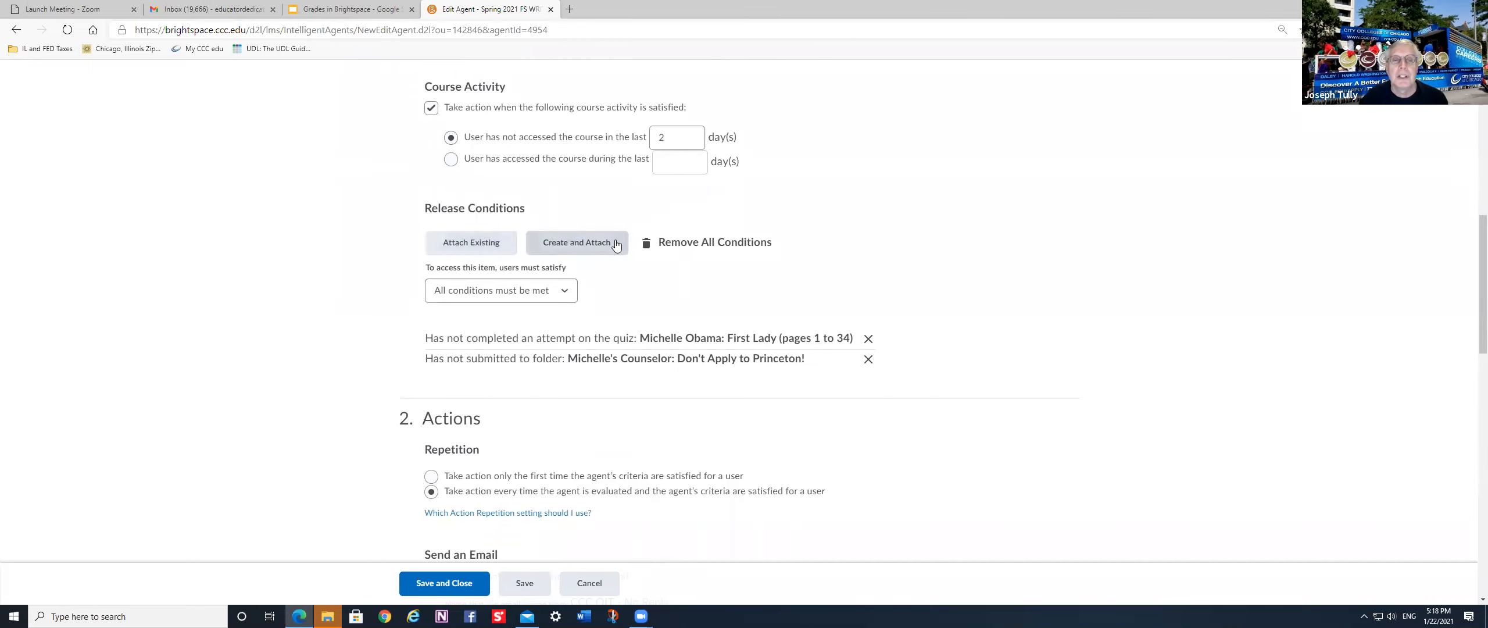
click(591, 244)
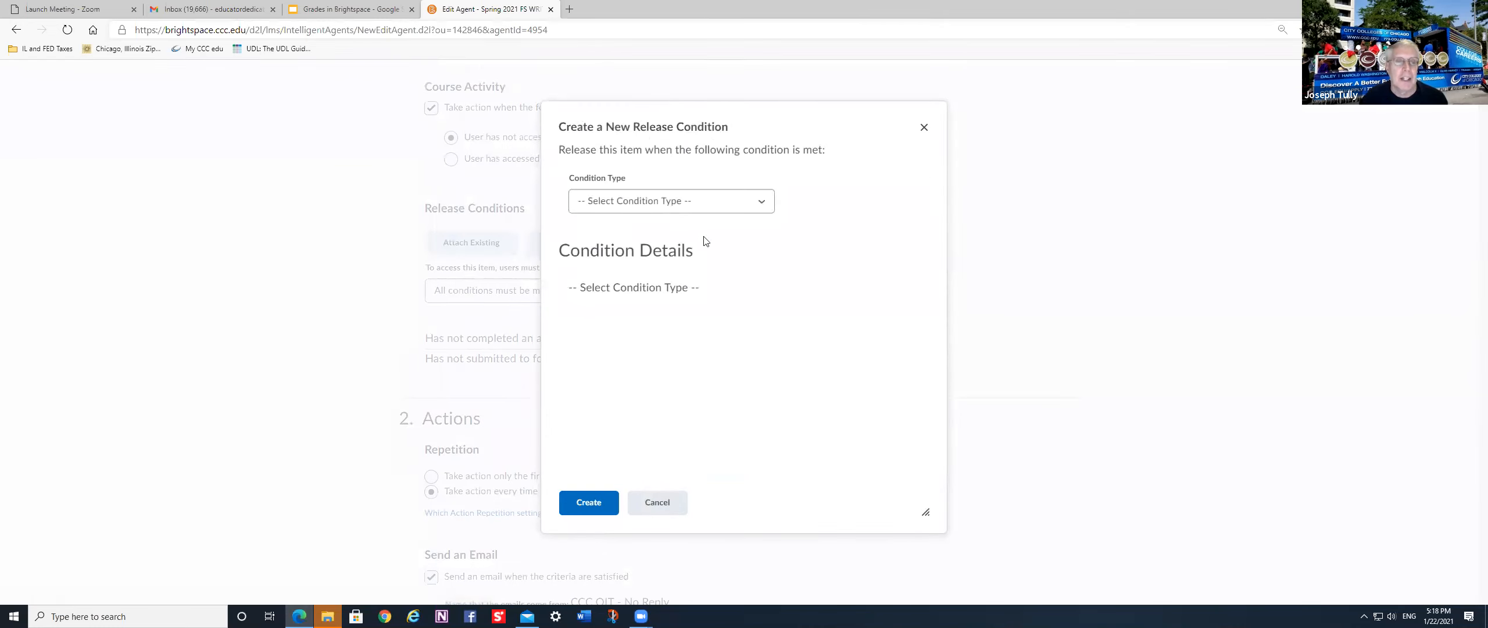
click(765, 208)
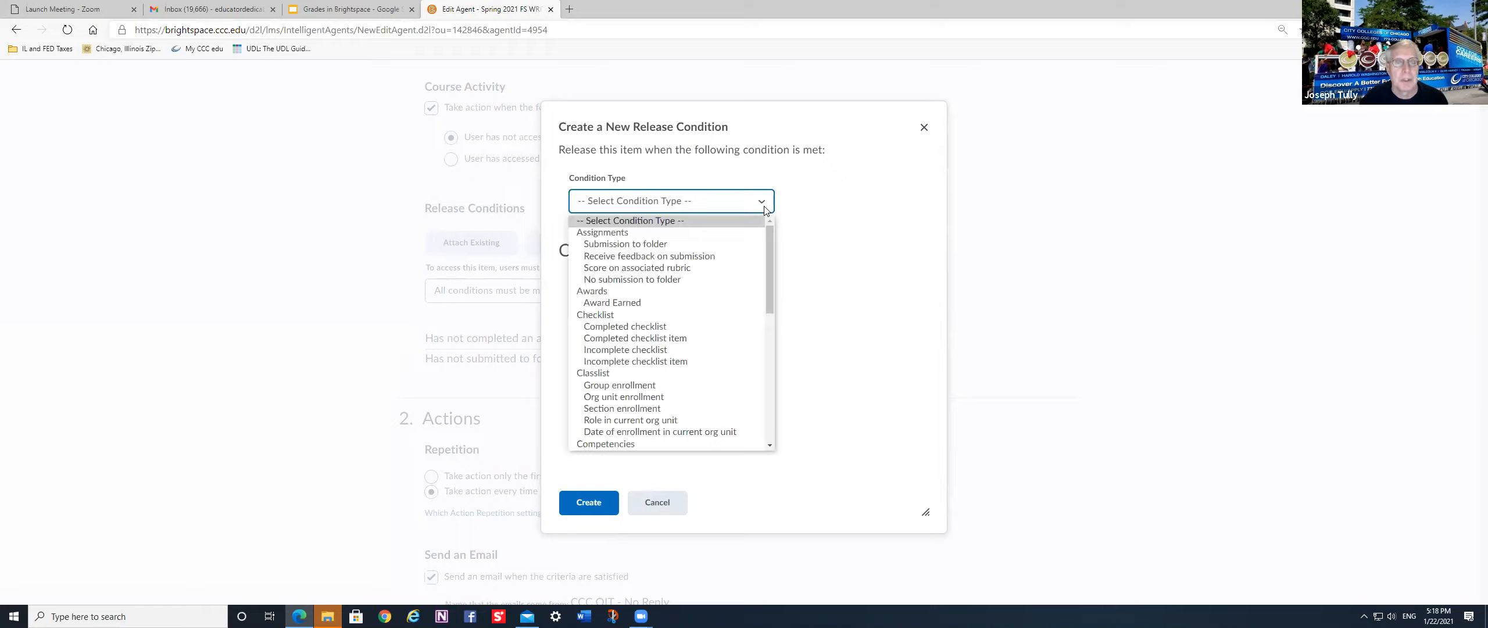
scroll(754, 232, down, 3)
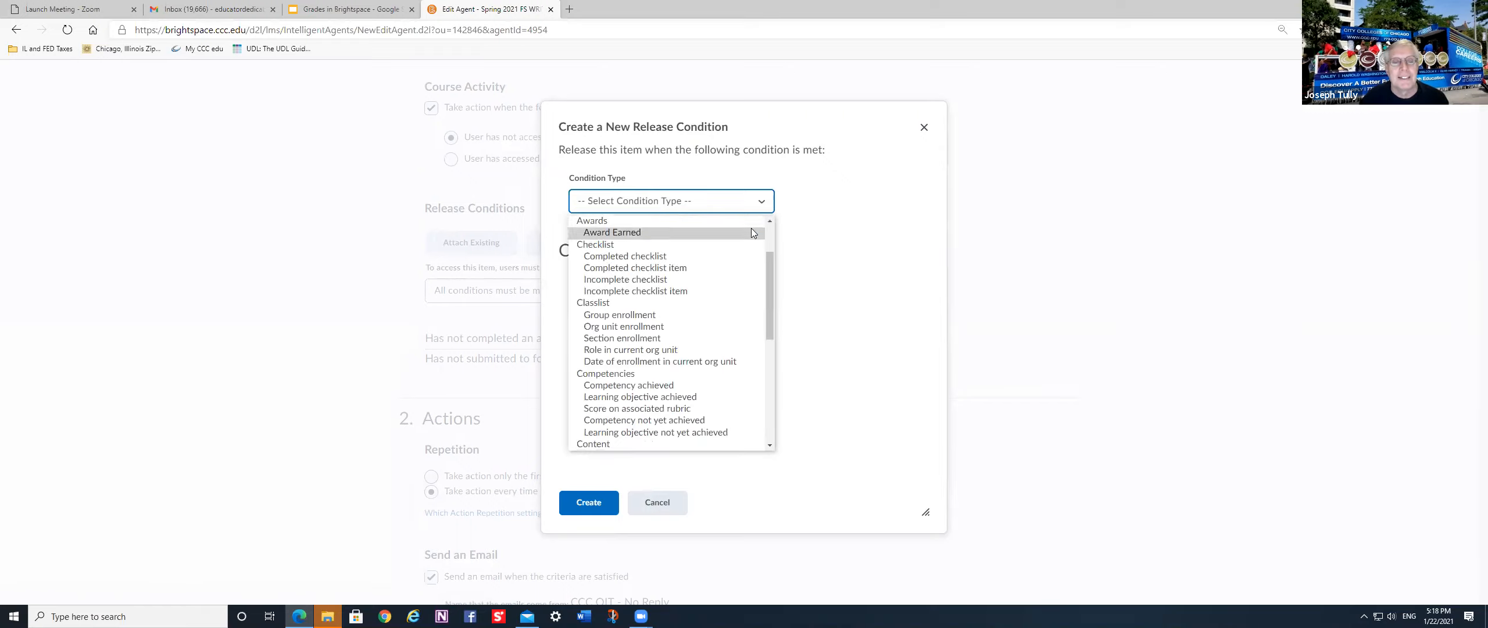
scroll(747, 231, down, 1)
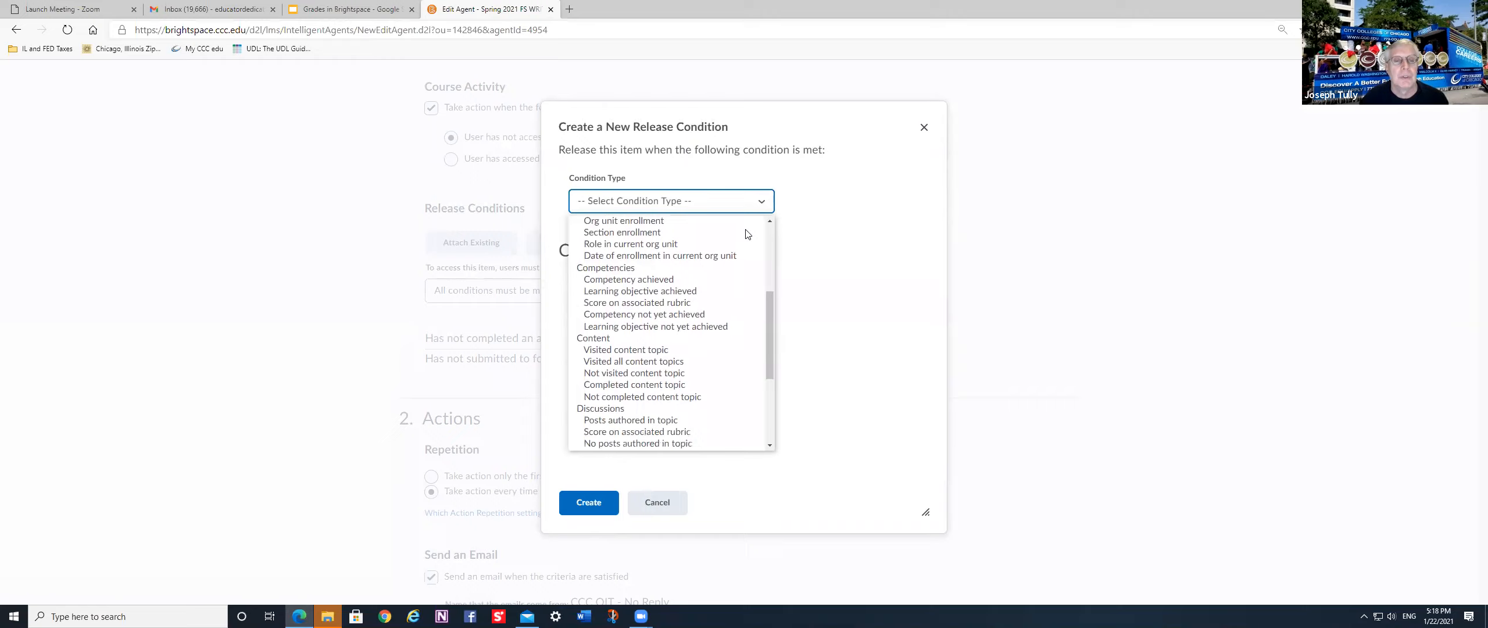
scroll(747, 232, down, 2)
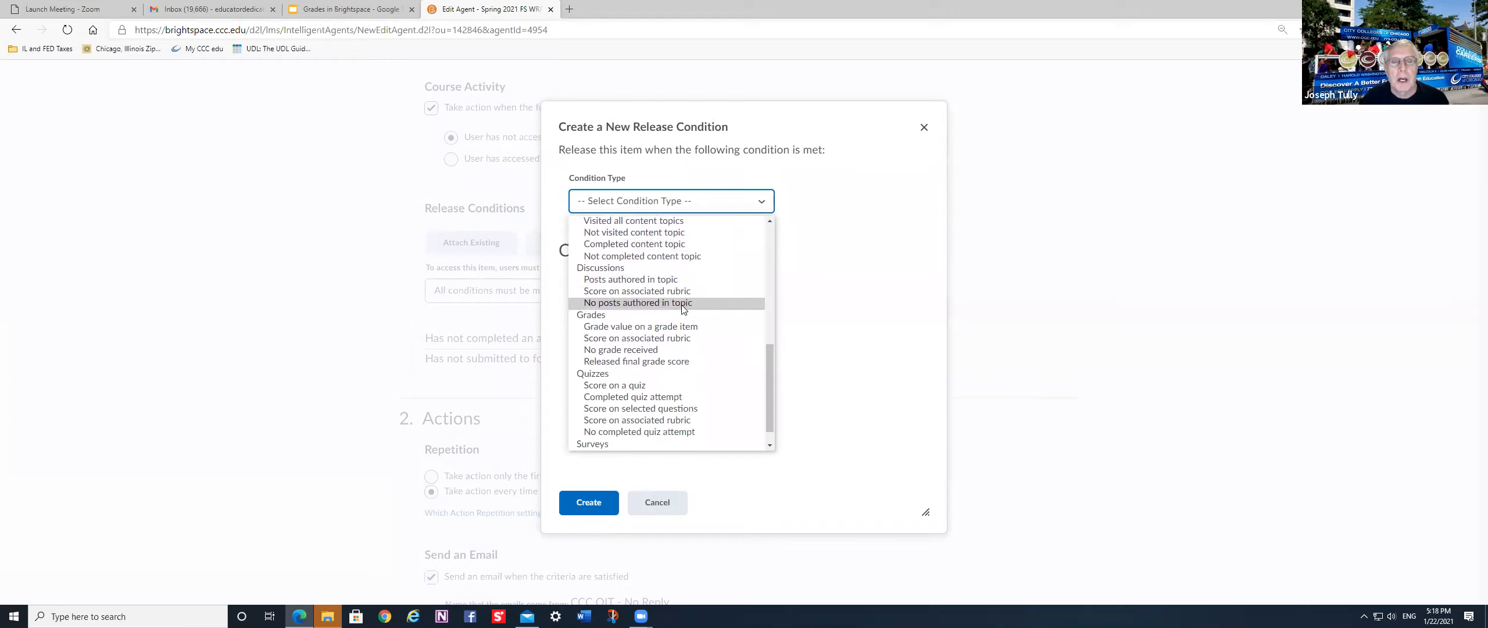
click(684, 303)
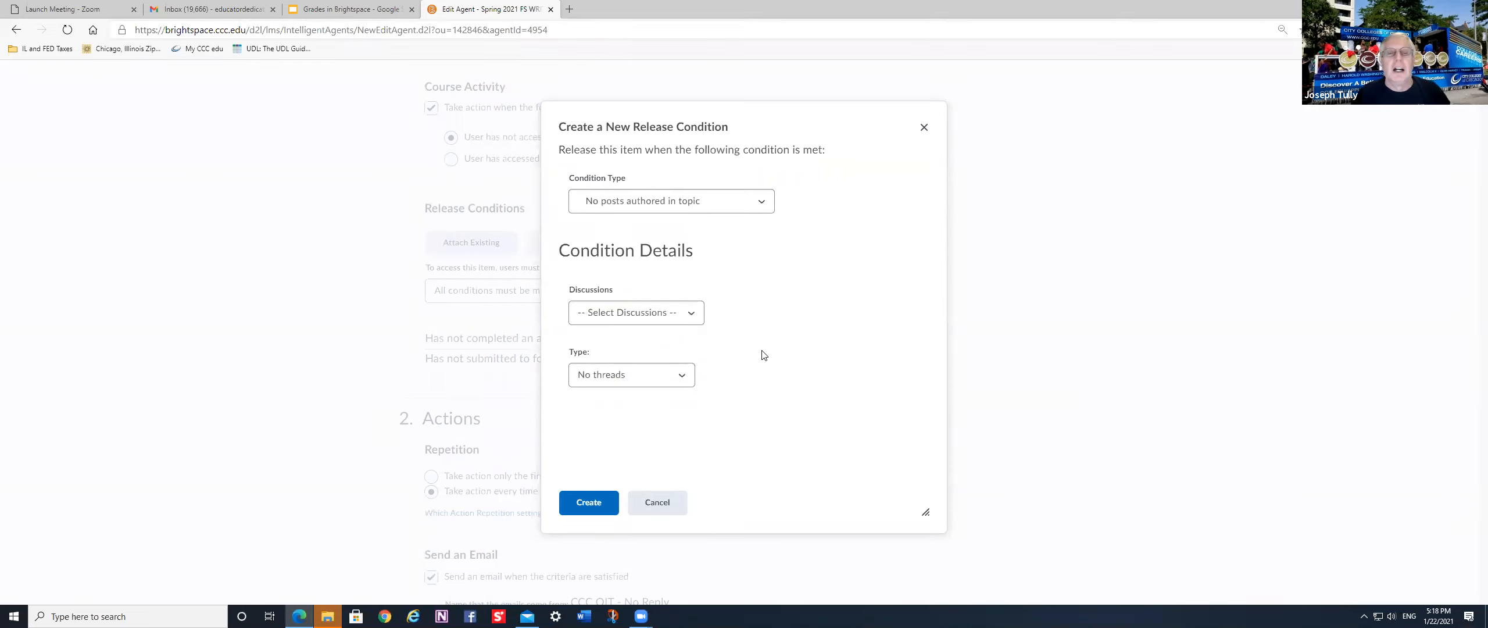
Set the condition's discussion to the Introduce Yourself topic and its type to No threads or replies
click(693, 314)
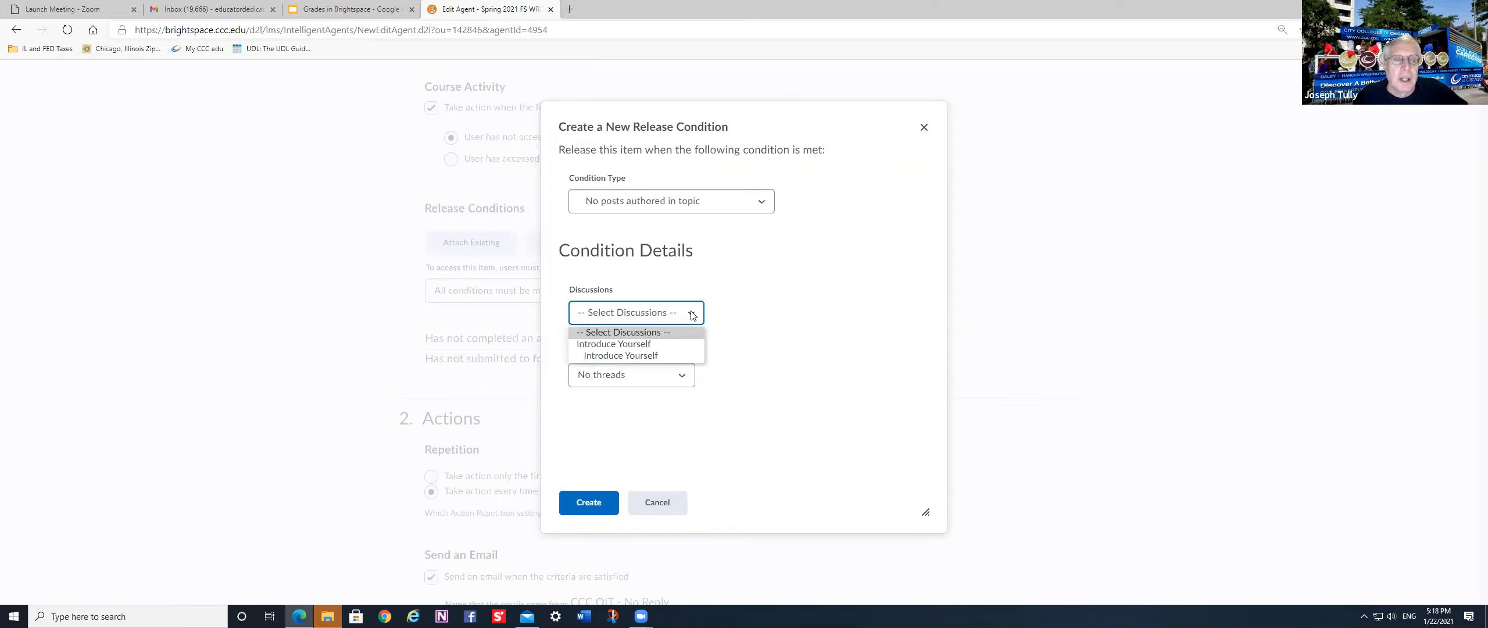
click(657, 354)
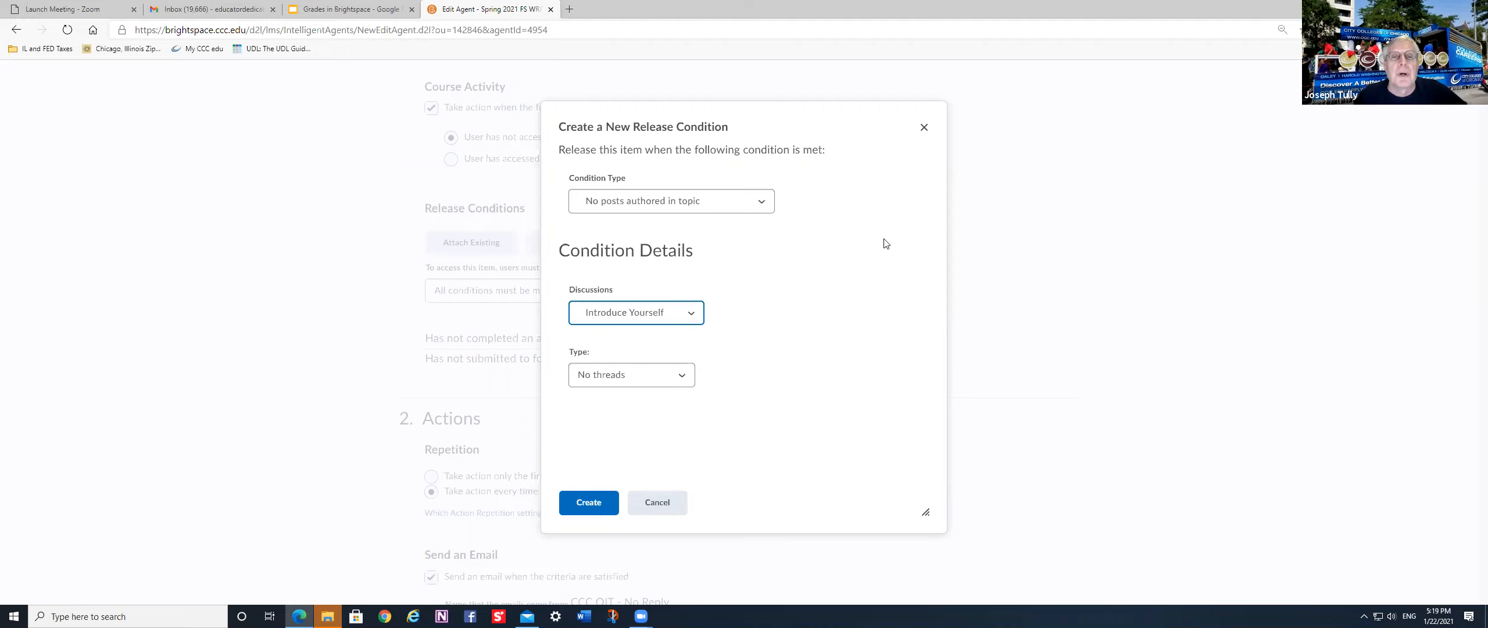
click(685, 377)
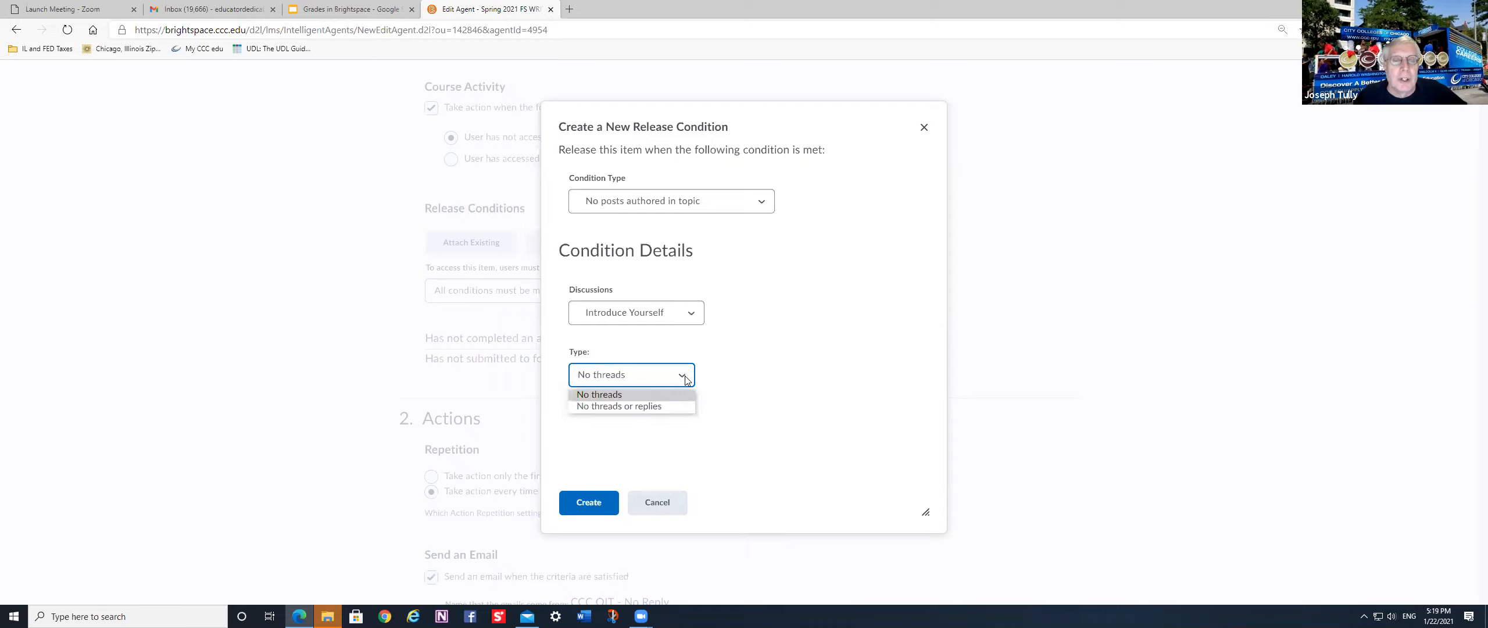
click(661, 407)
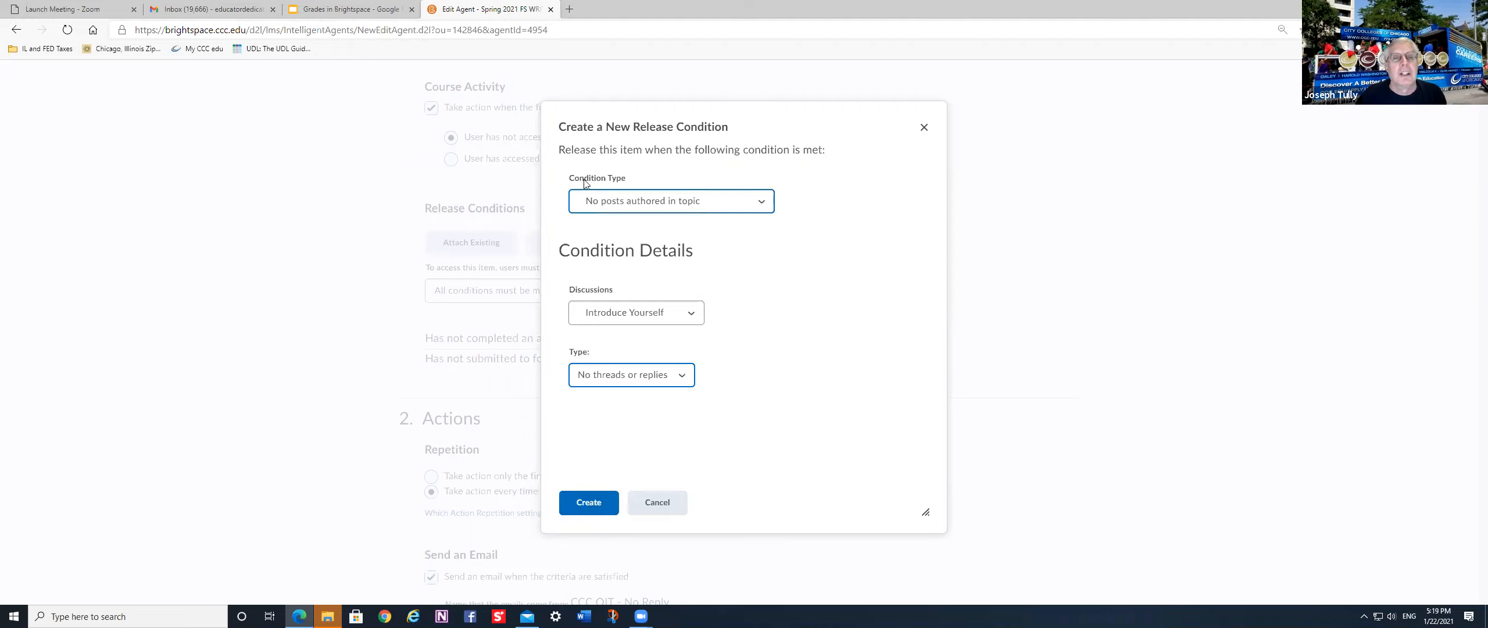
Recheck the condition's type, discussion topic and No threads or replies option, and create the release condition
click(758, 204)
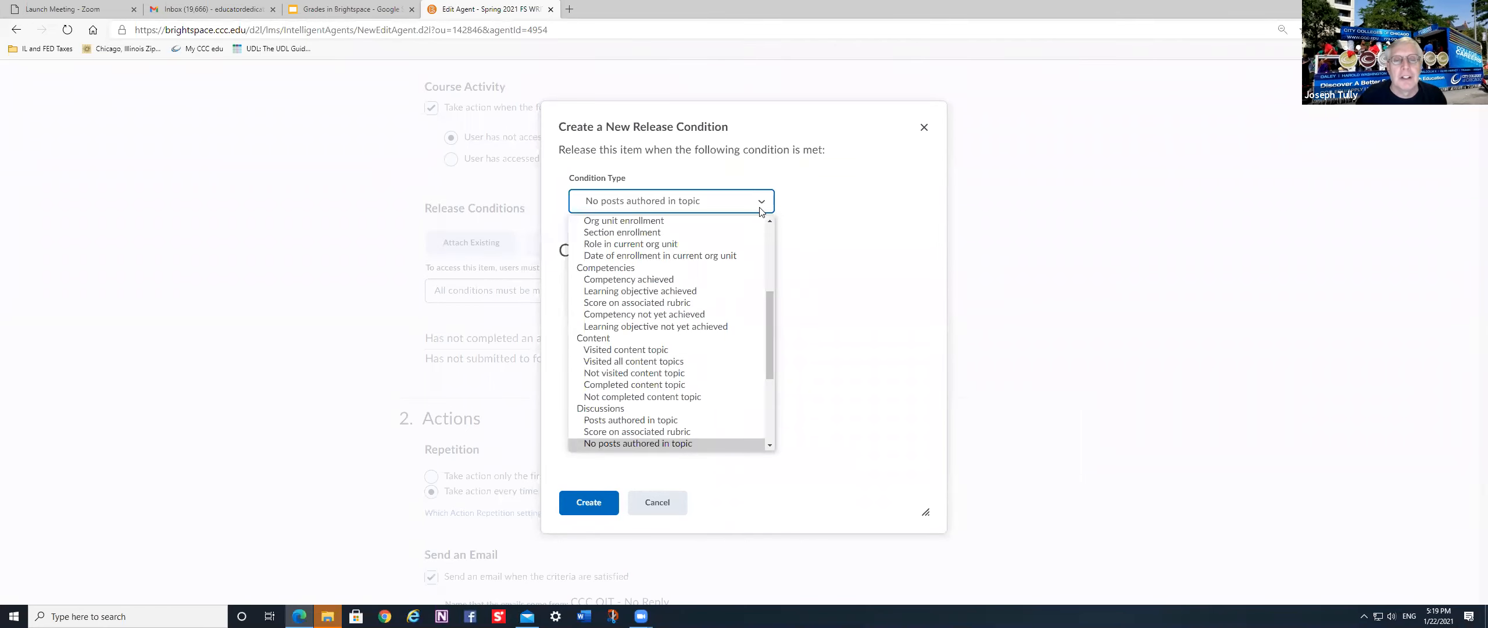
scroll(698, 325, down, 3)
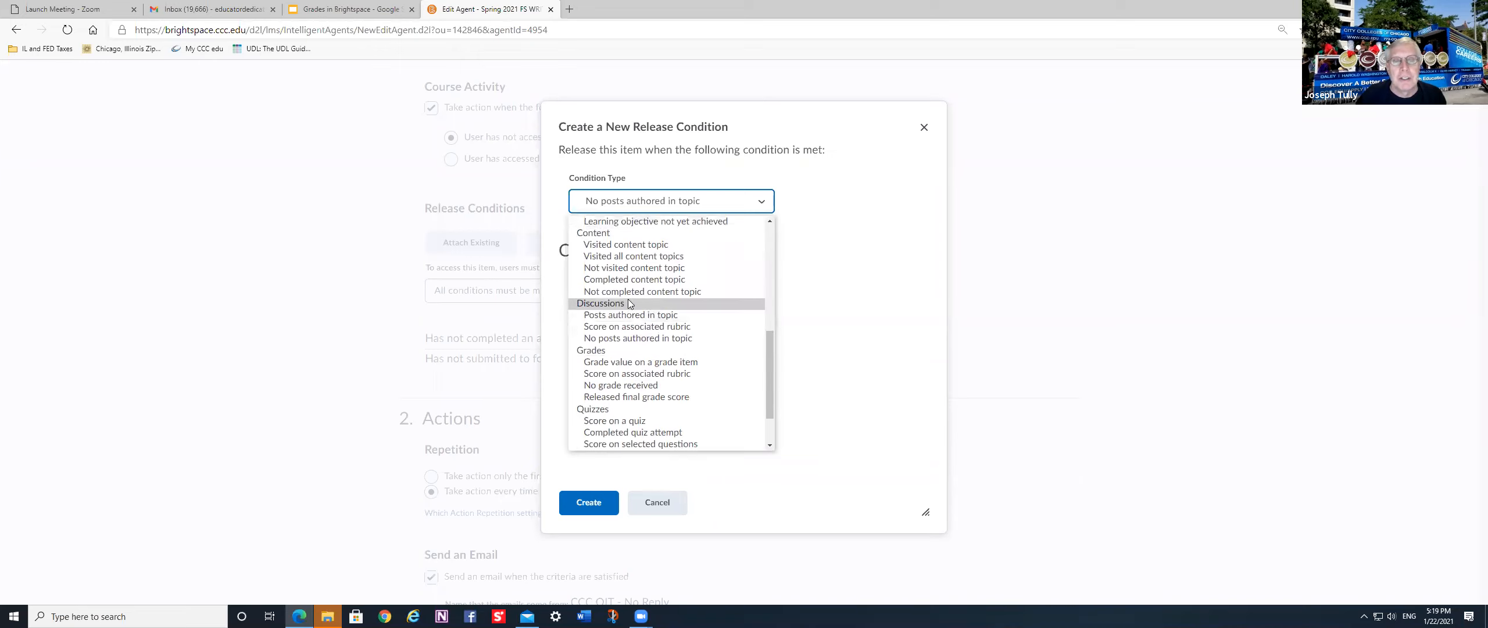
click(695, 339)
click(701, 313)
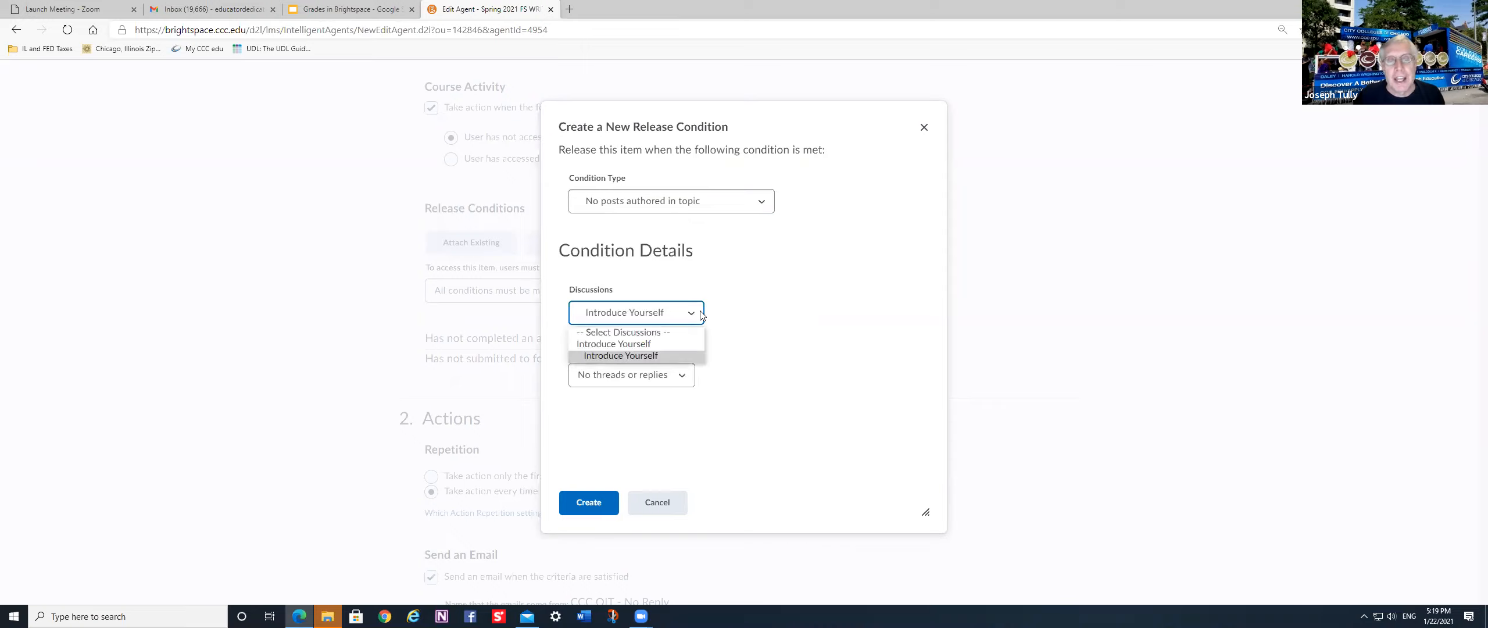
click(683, 358)
click(685, 376)
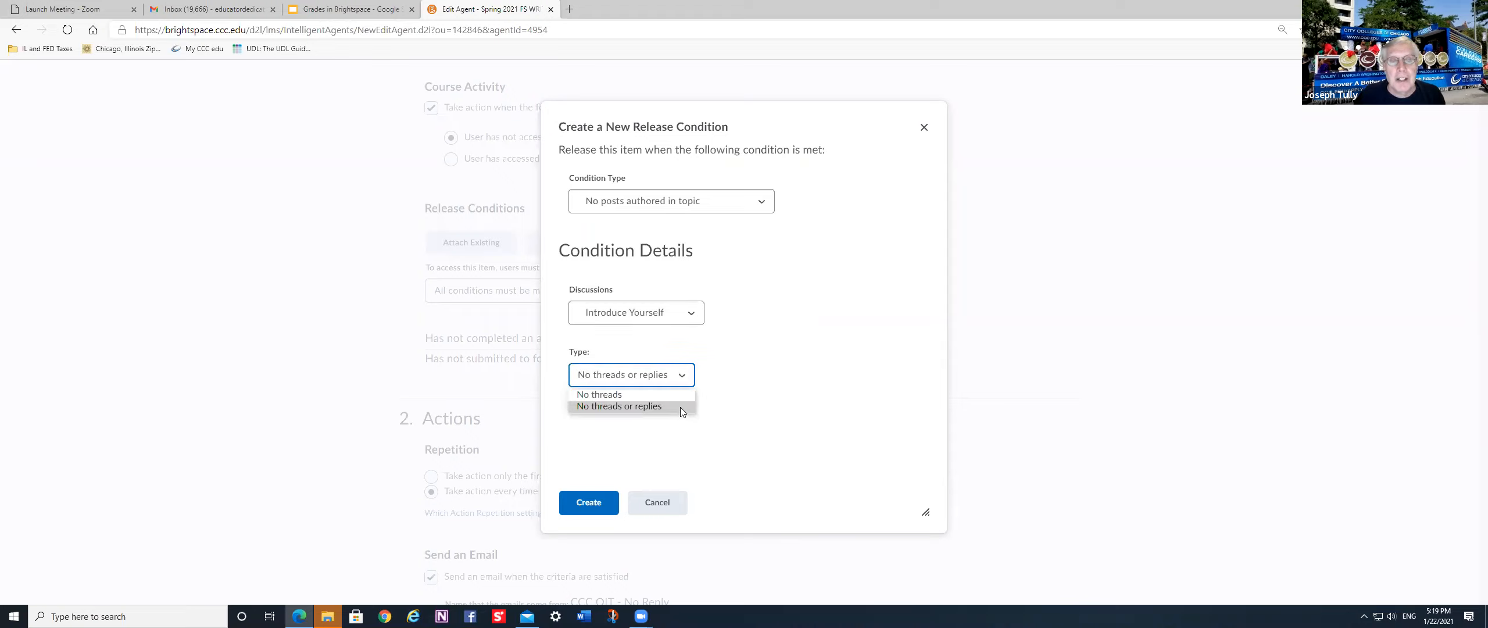
click(680, 407)
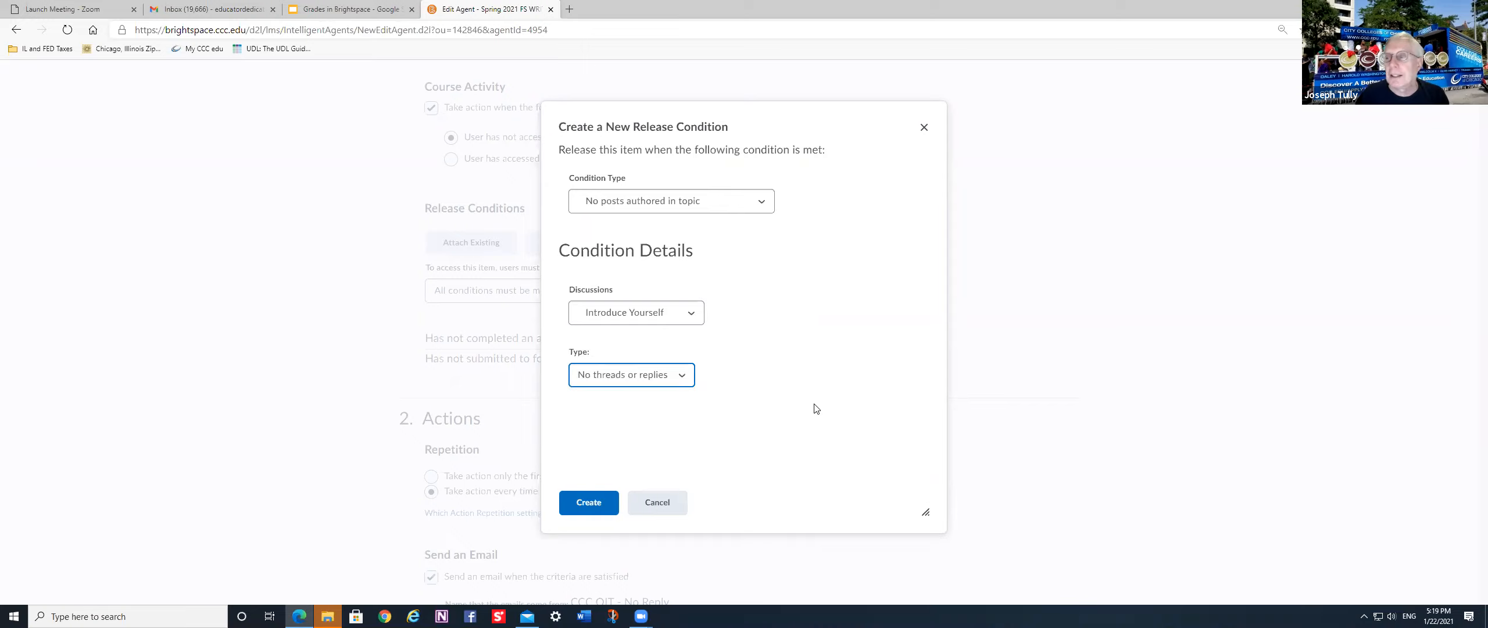
click(589, 502)
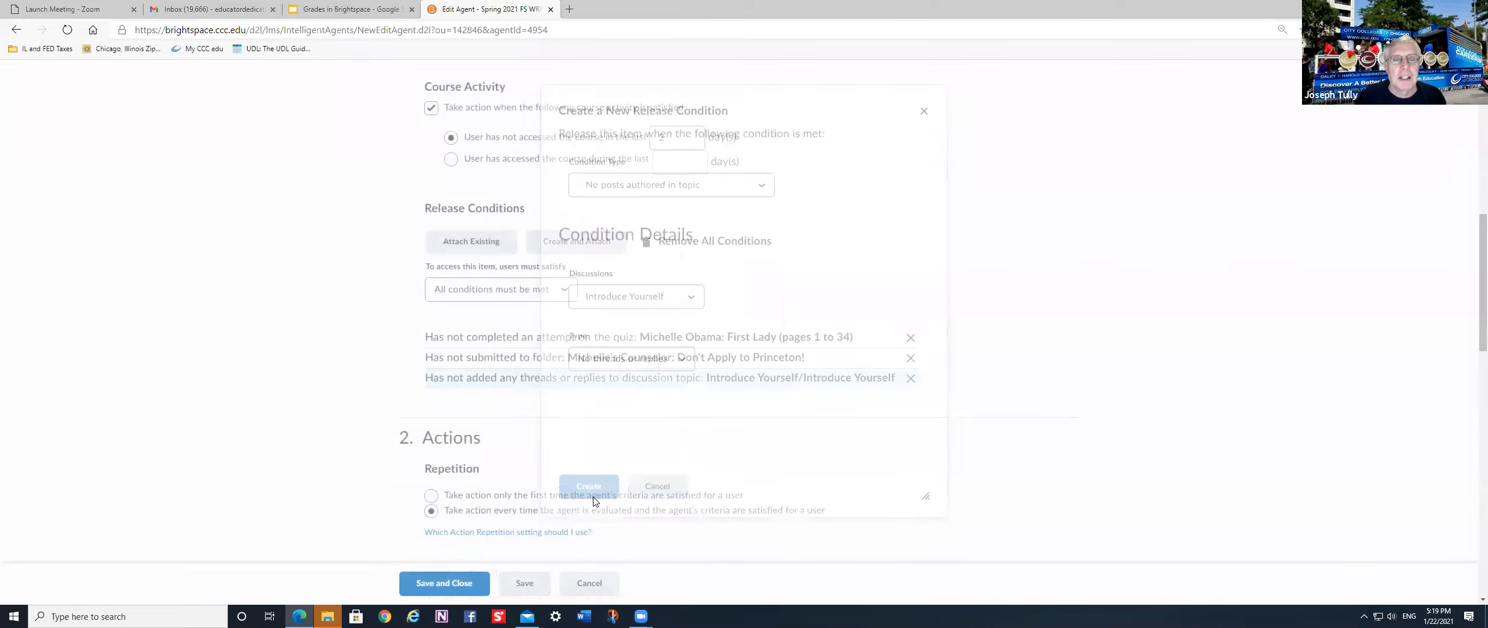
Review the agent's course activity criterion, attached release conditions, action repetition and email notification settings
scroll(1058, 375, down, 3)
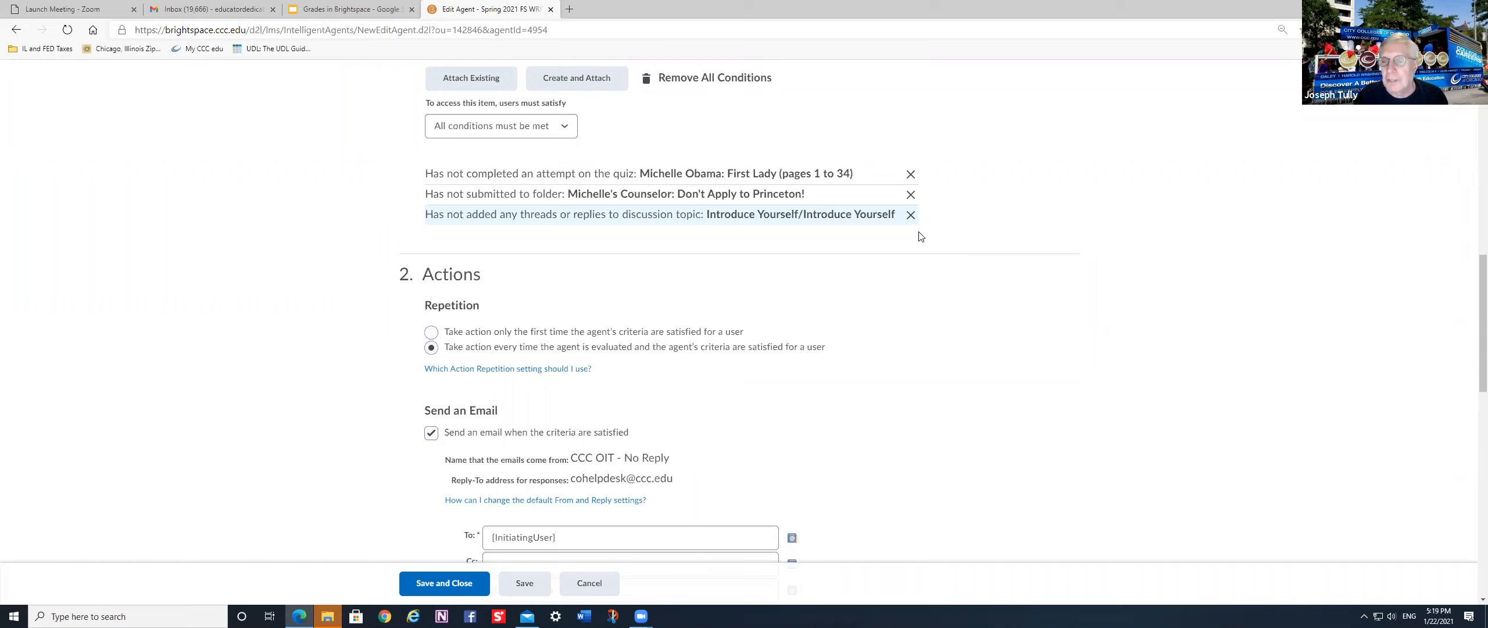
scroll(1013, 277, down, 4)
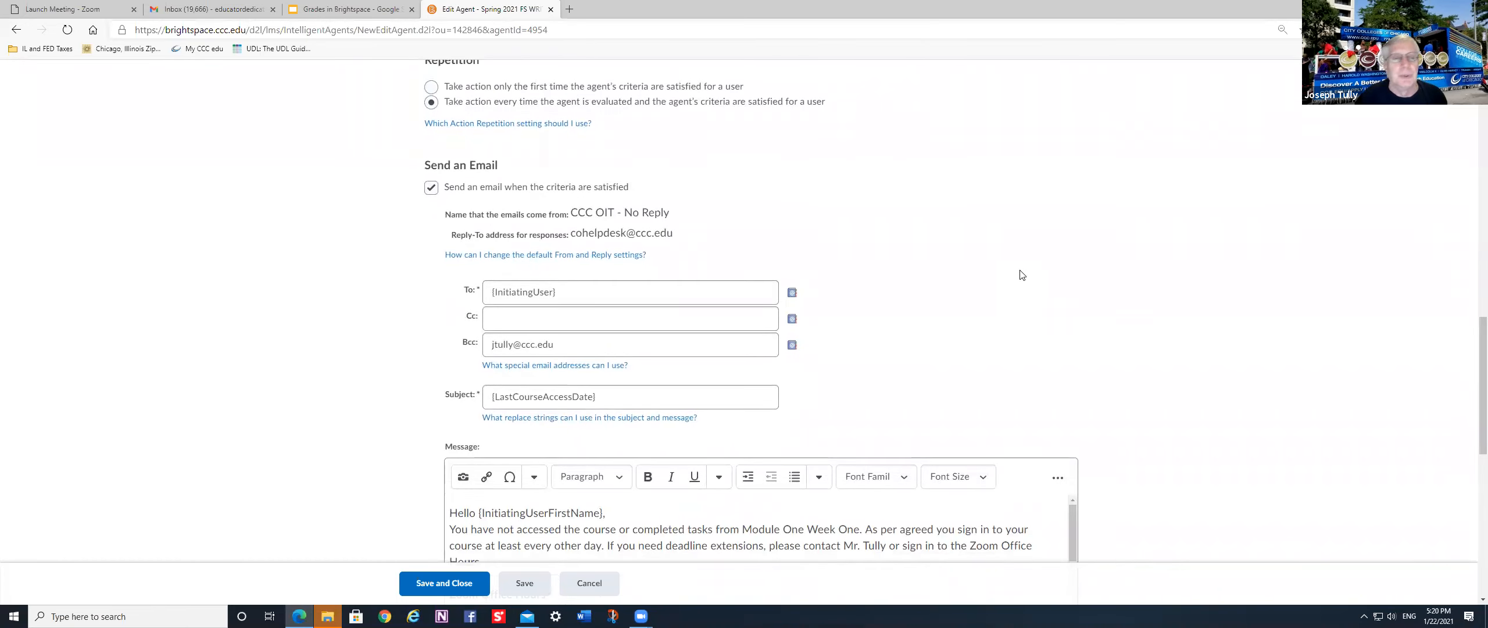
scroll(1190, 247, up, 5)
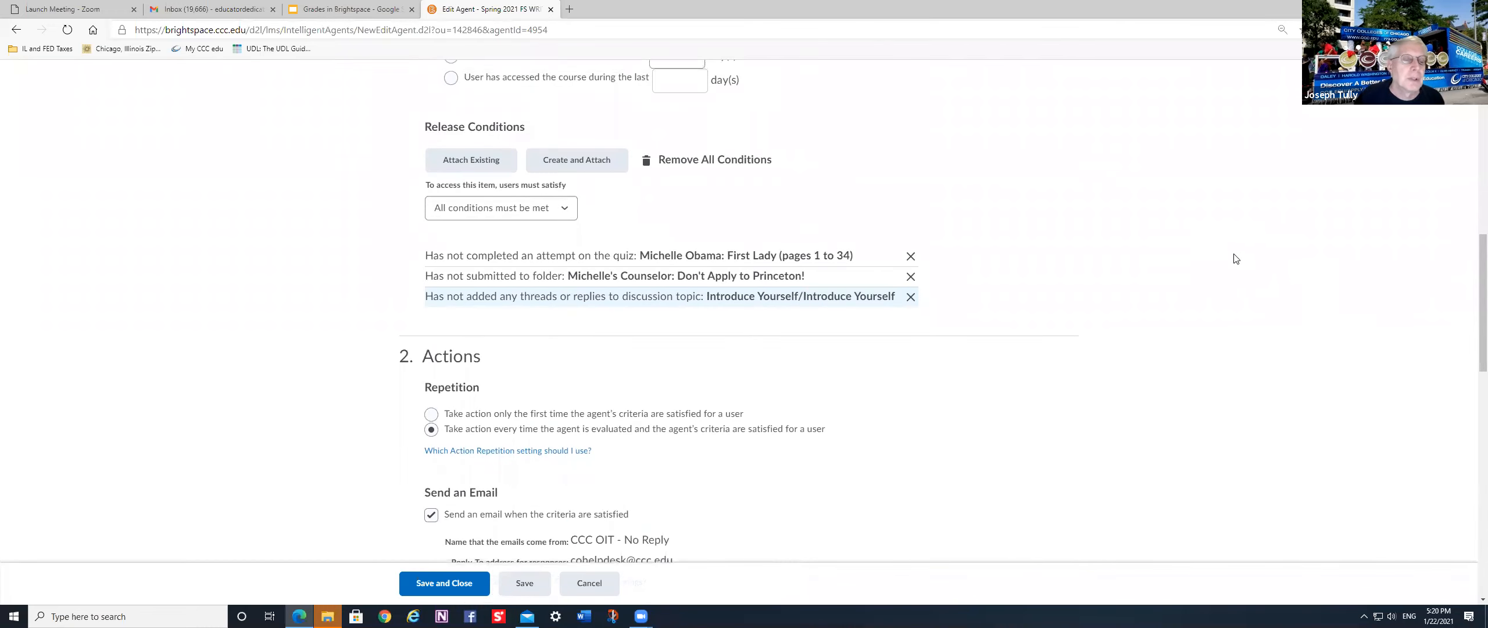
scroll(1237, 257, down, 3)
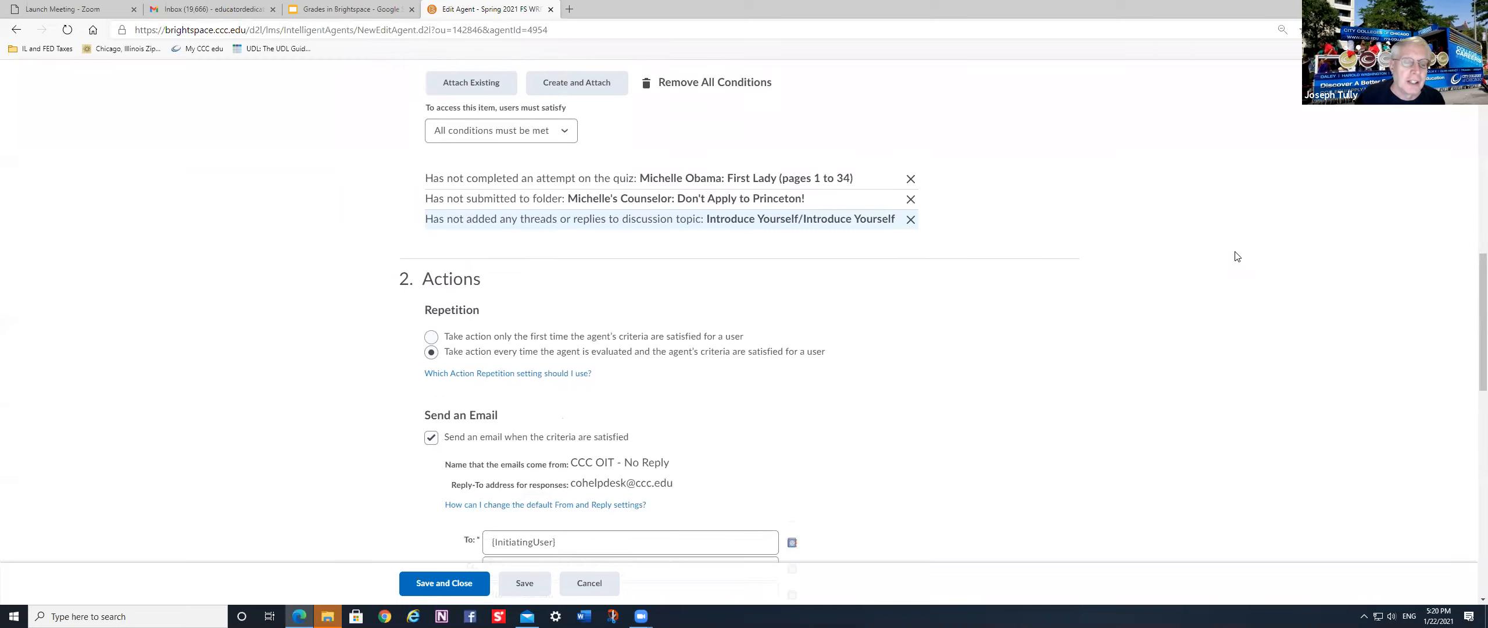
scroll(1237, 255, down, 1)
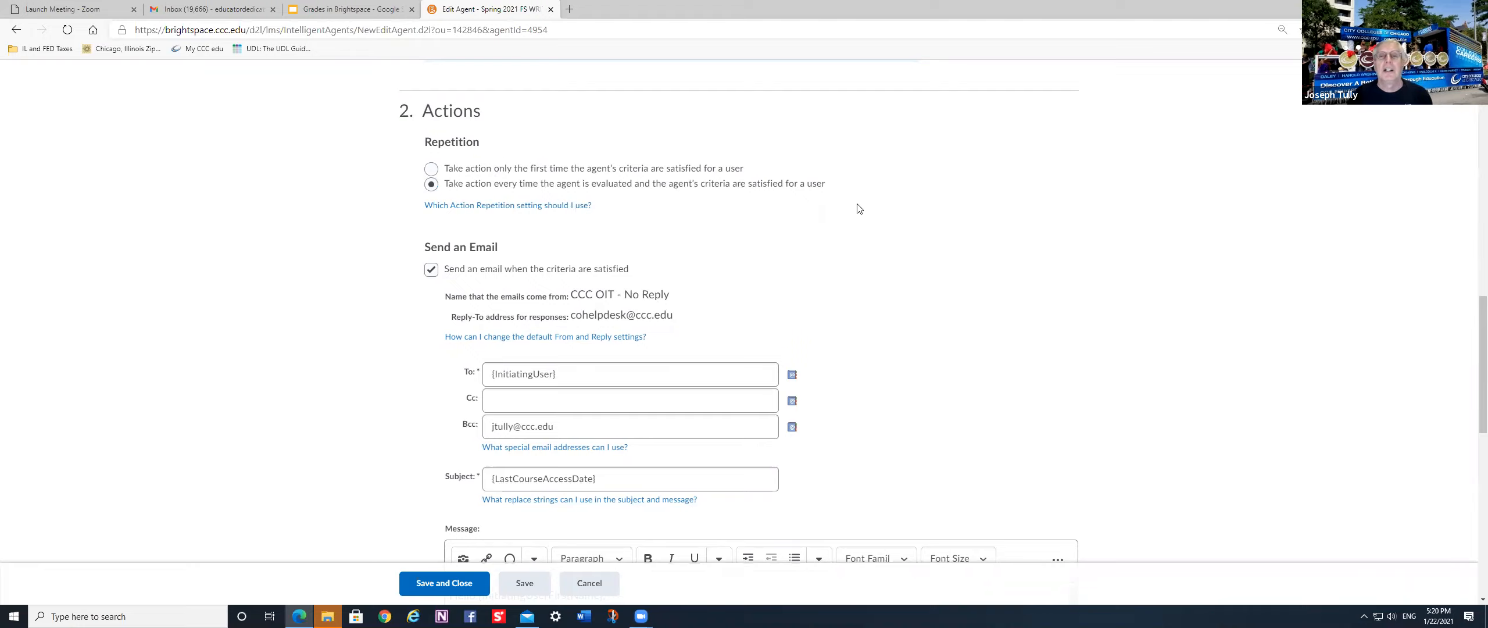
scroll(1112, 187, up, 8)
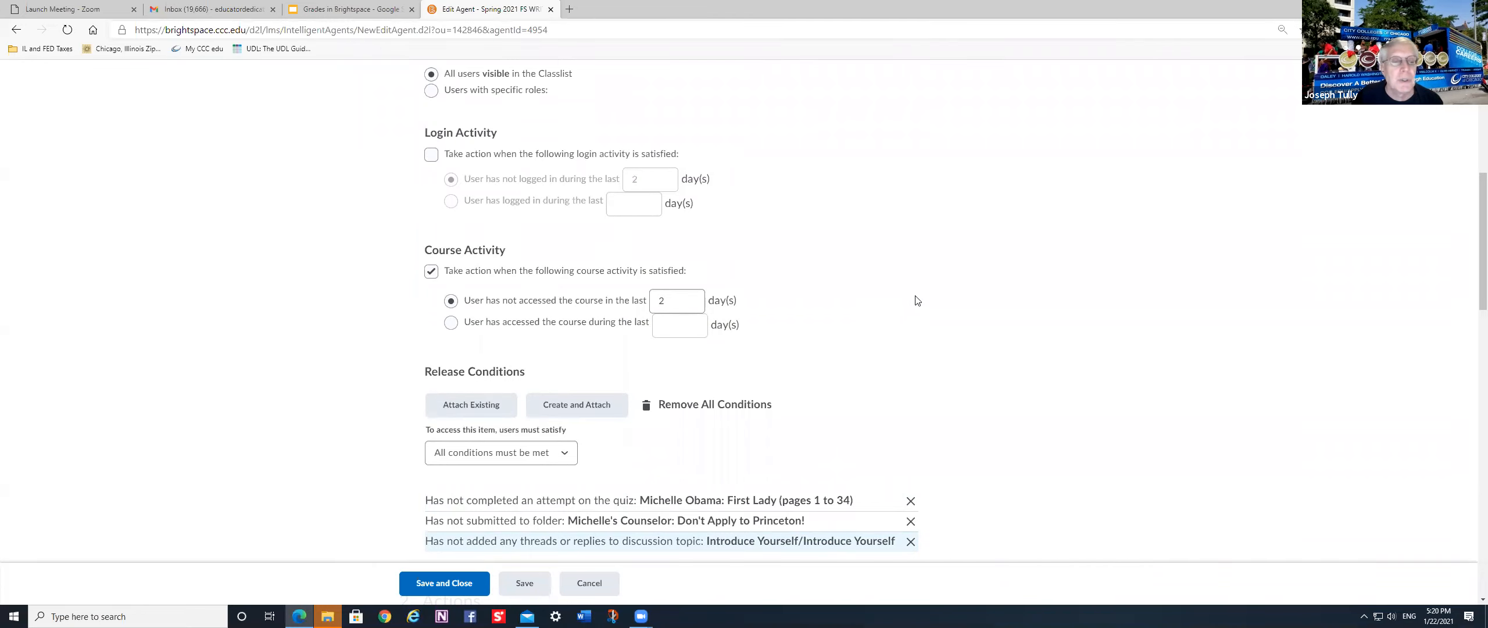
scroll(1034, 282, down, 4)
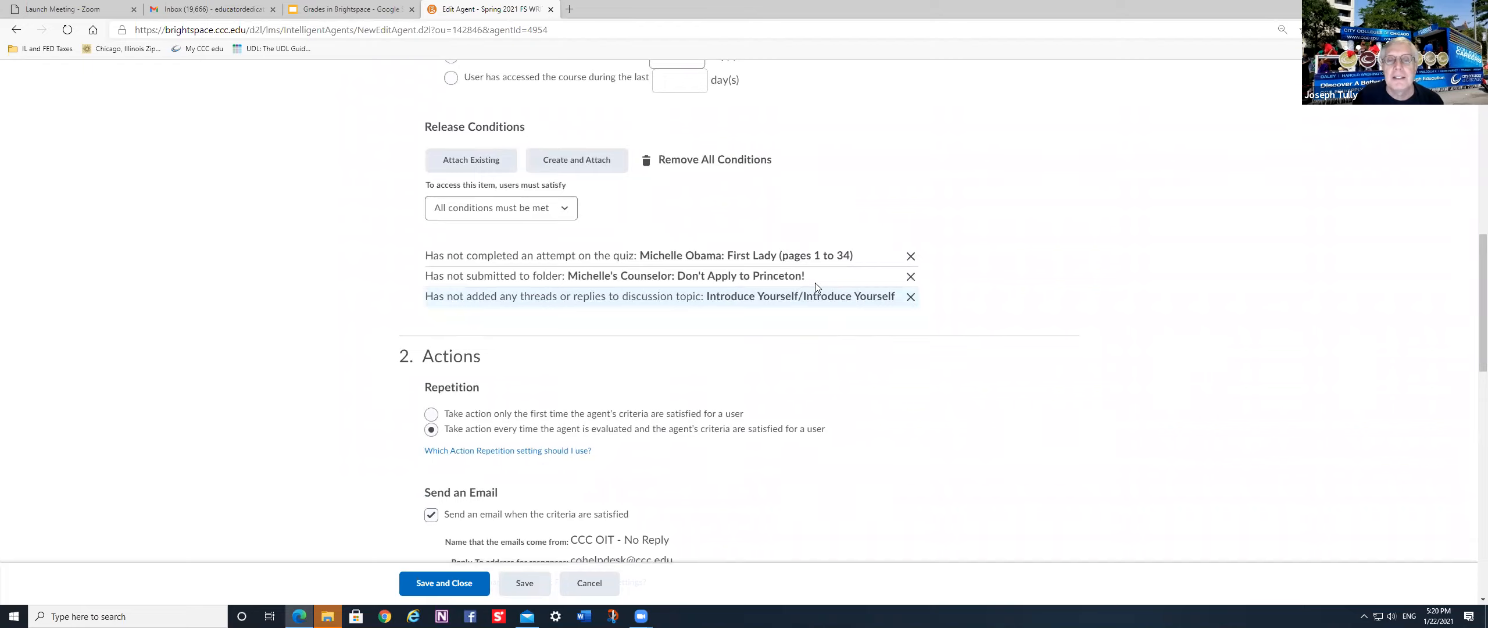
scroll(983, 291, down, 3)
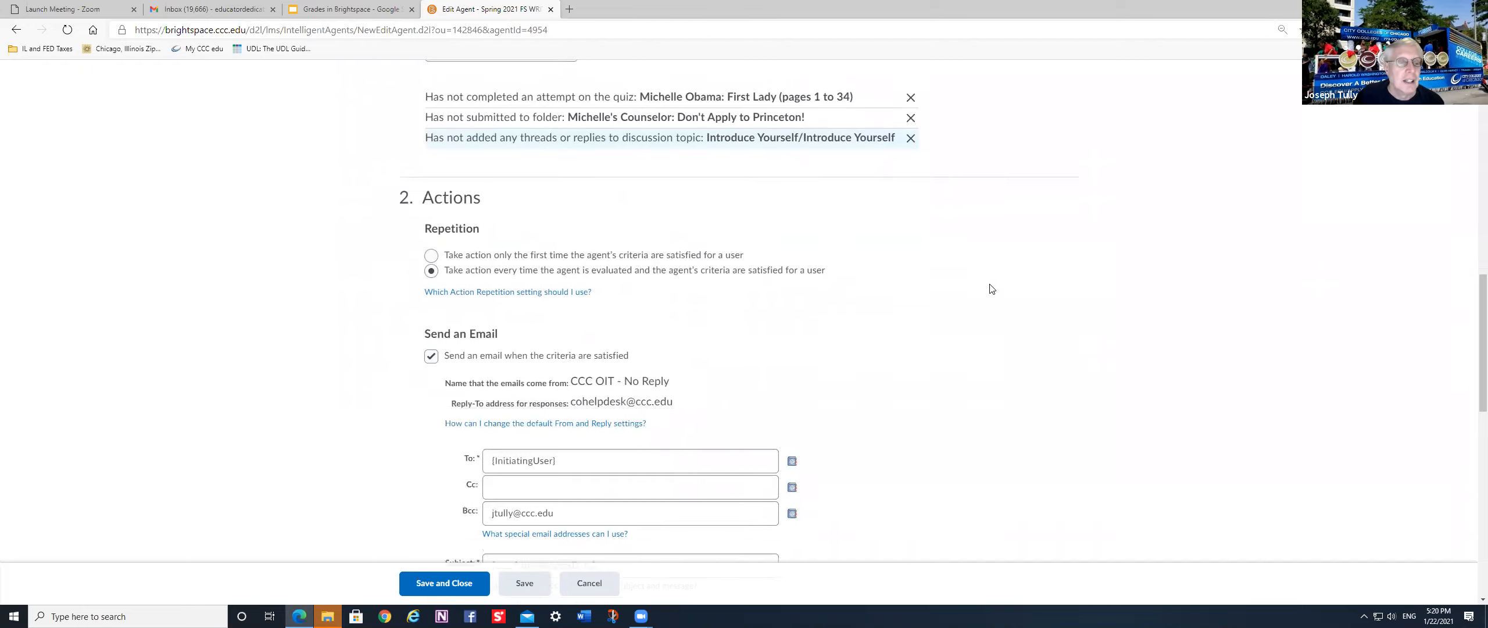
scroll(991, 283, down, 4)
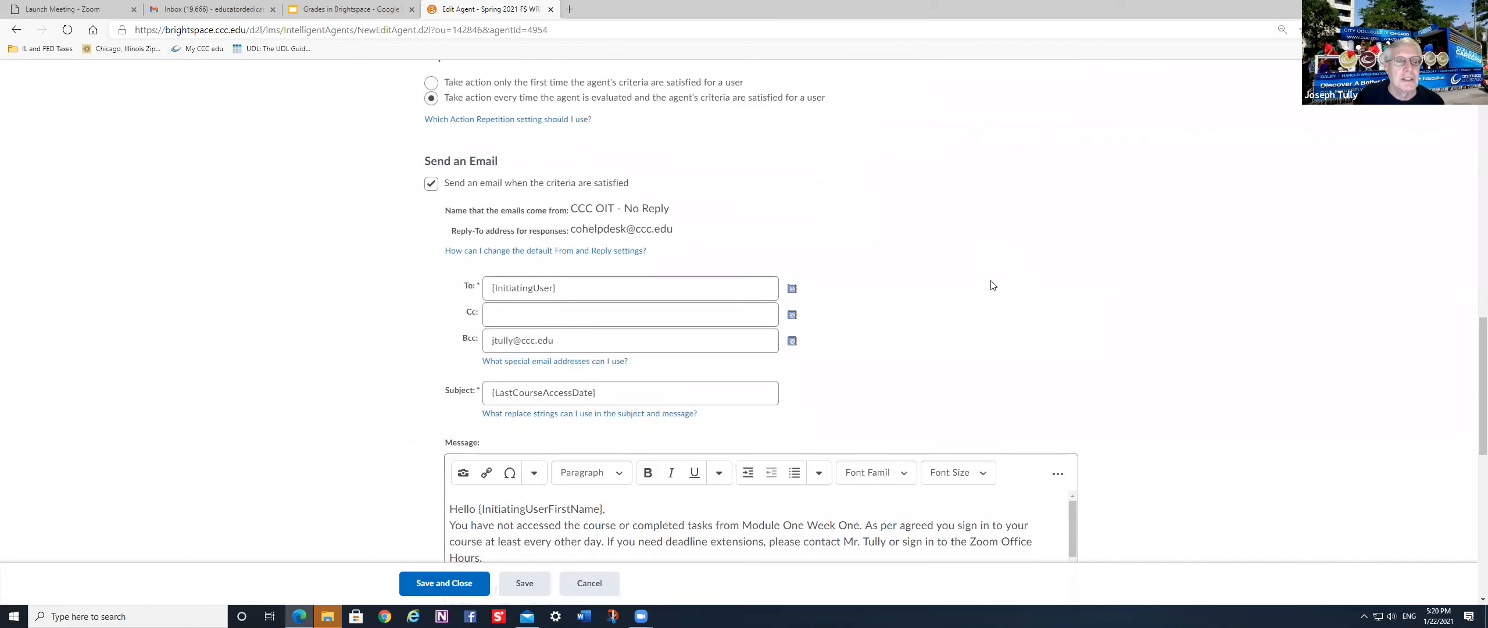
Check the To, Cc and Bcc recipients of the agent's email
click(541, 236)
click(563, 218)
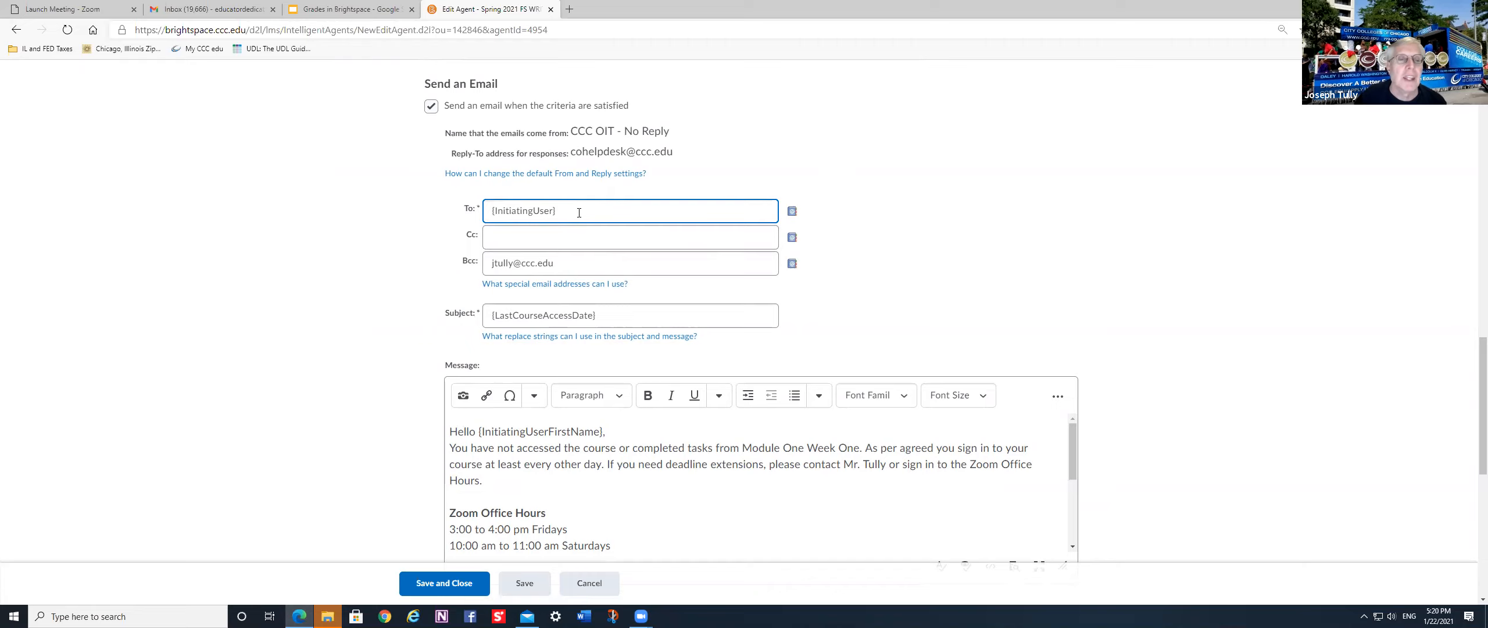
click(581, 233)
scroll(582, 234, down, 1)
click(515, 188)
click(1000, 181)
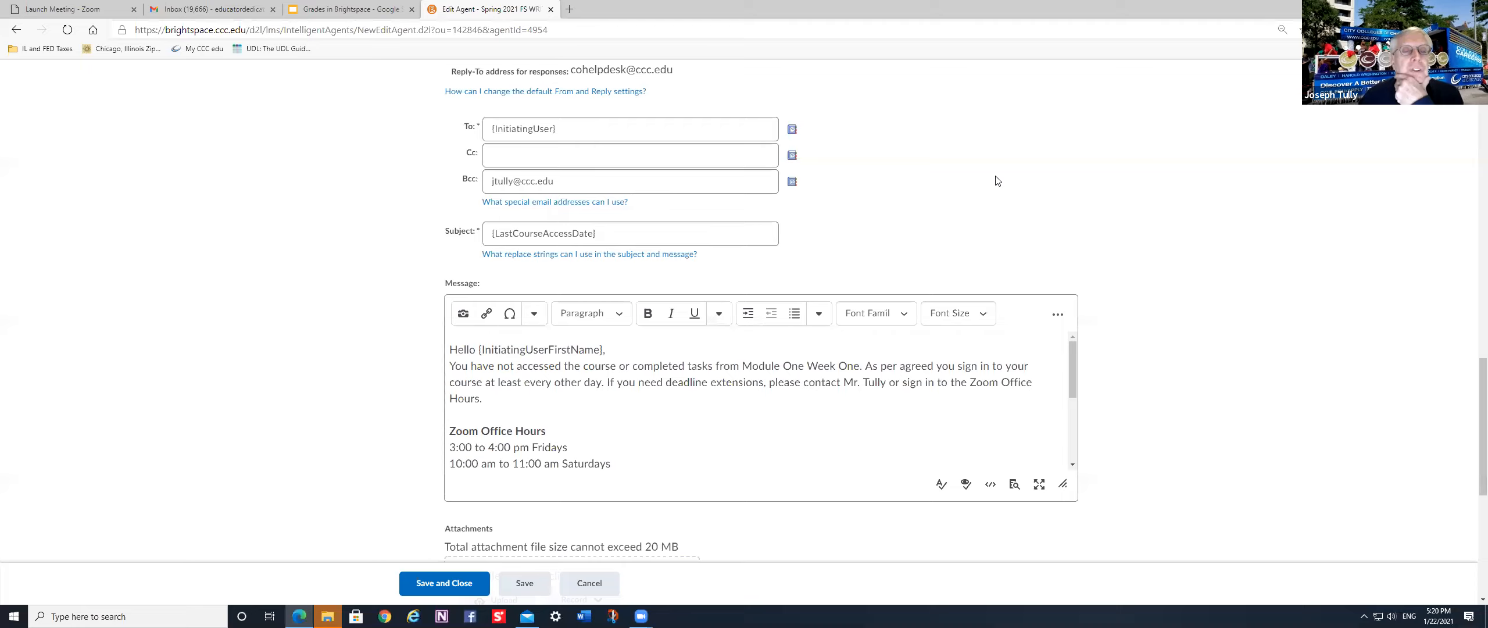
Append "Danger of Missing Tasks Module One Week One" to the email subject after the {LastCourseAccessDate} replace string
click(570, 243)
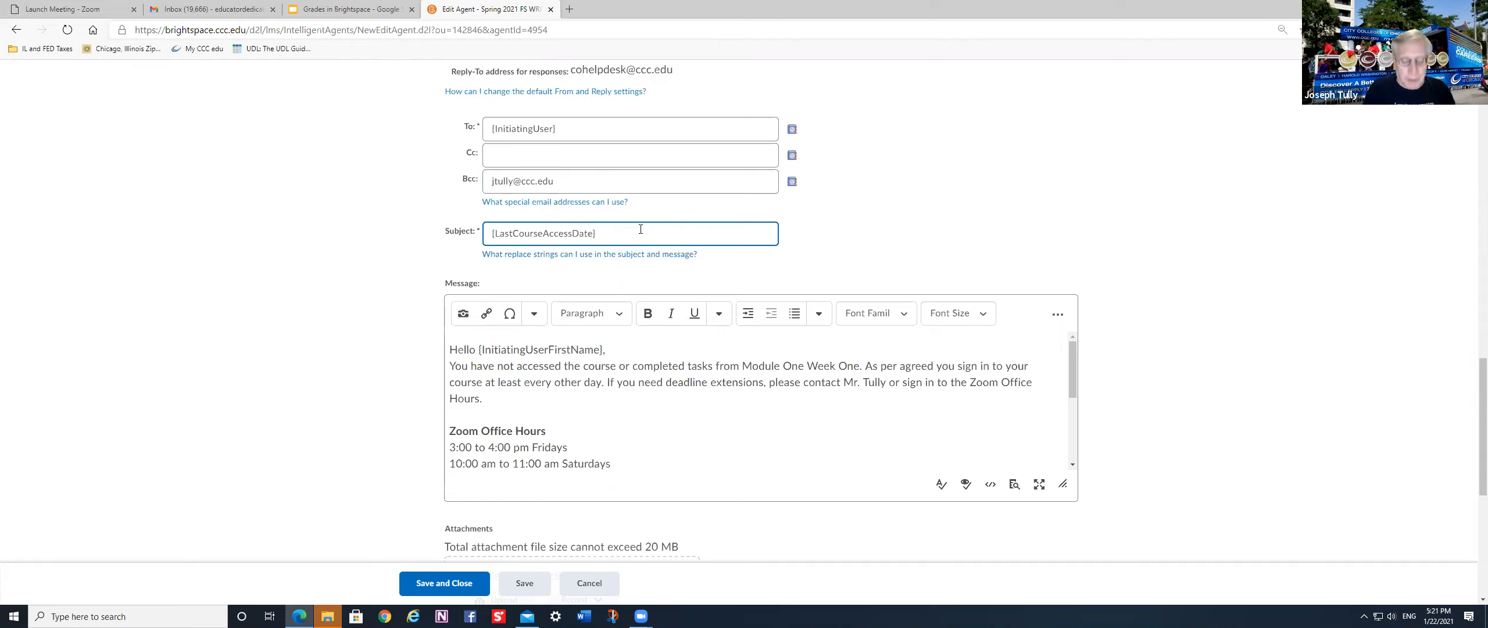
text(Dange)
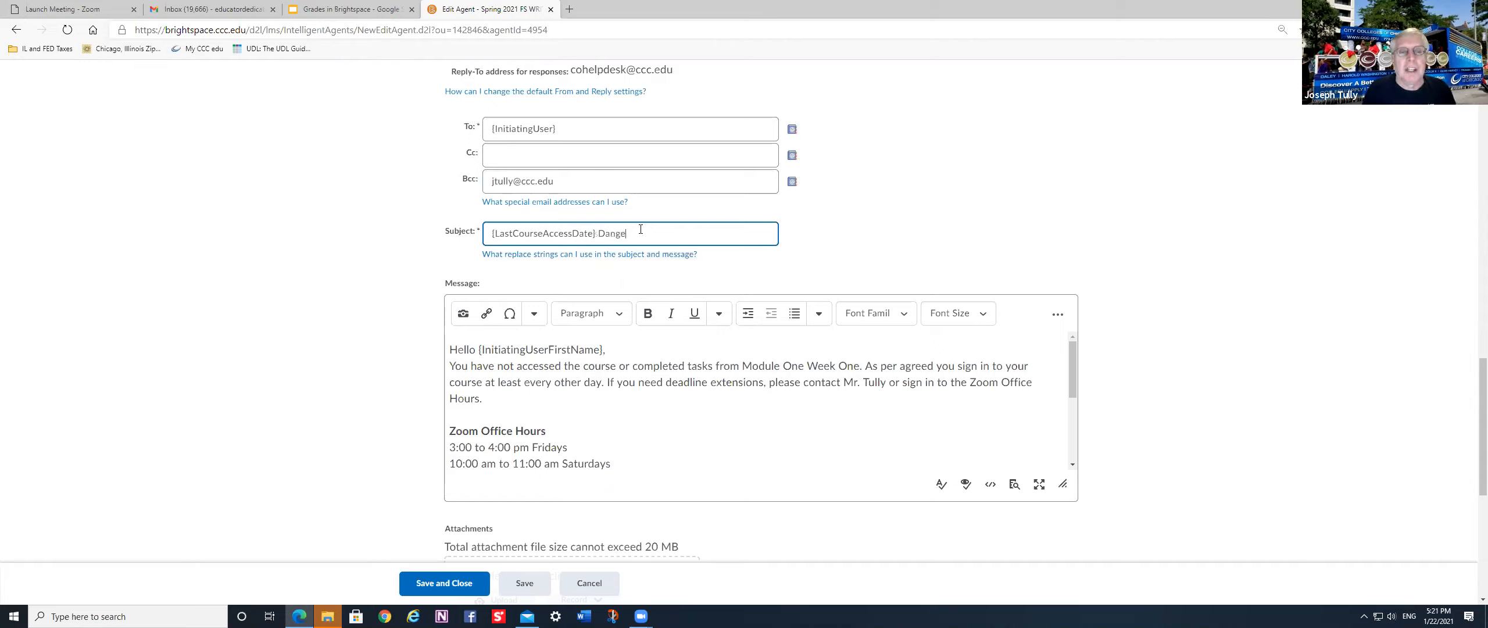
text(r of Mising)
key(BackSpace)
key(BackSpace)
key(BackSpace)
text(ssing As)
key(BackSpace)
key(BackSpace)
key(BackSpace)
text(Tasks Mo)
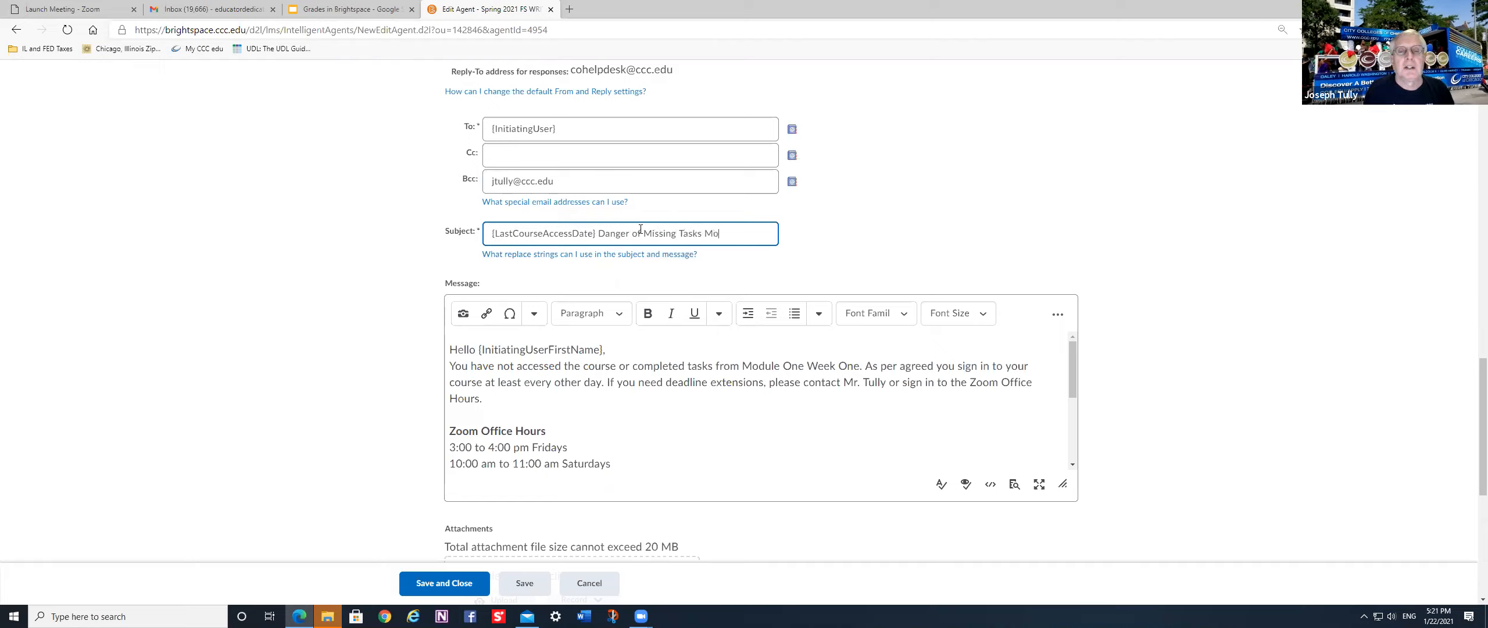
text(dule One Week One)
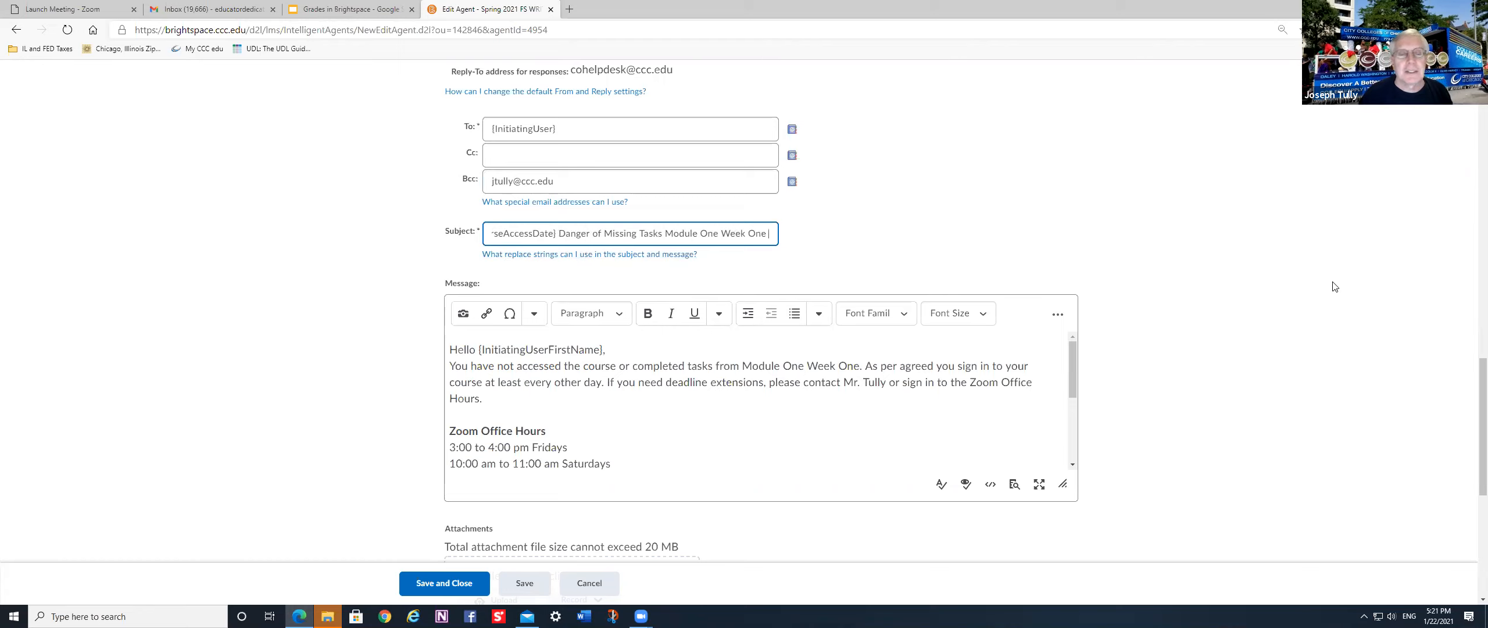
Insert a blank line between the email message's {InitiatingUserFirstName} greeting and its first paragraph
scroll(1334, 286, down, 3)
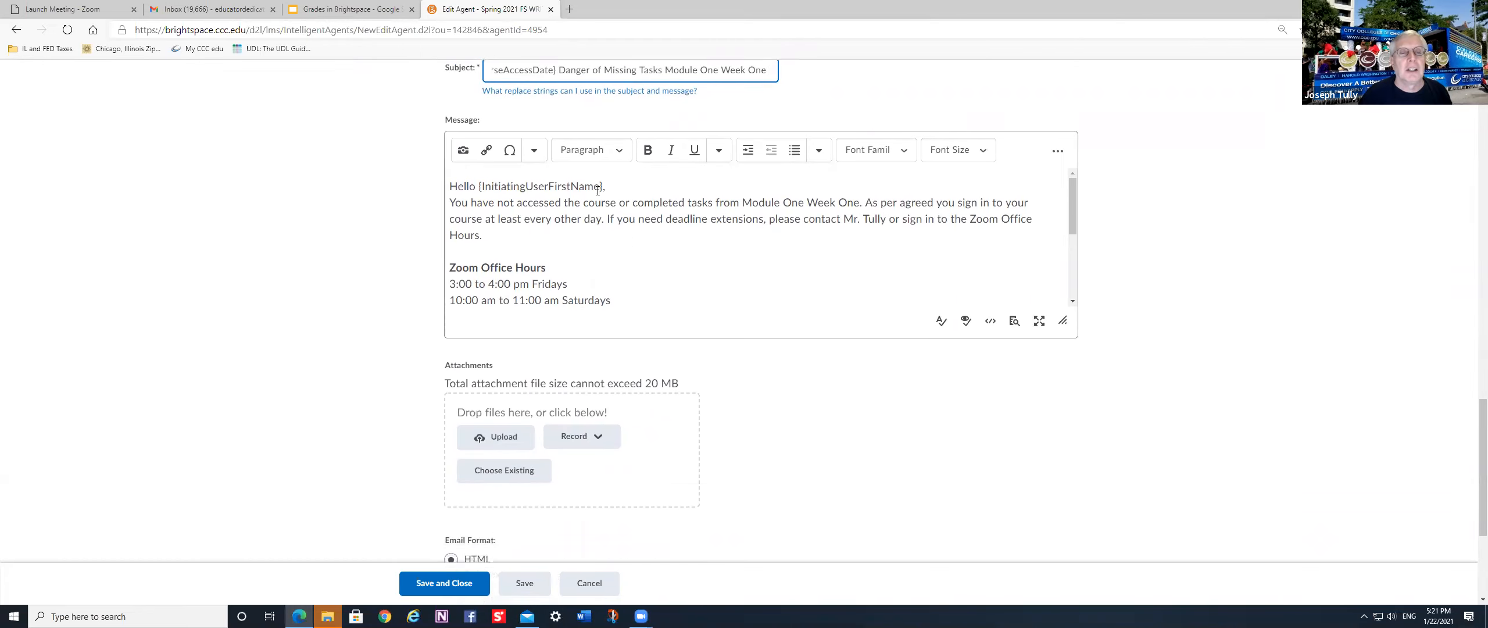
click(615, 184)
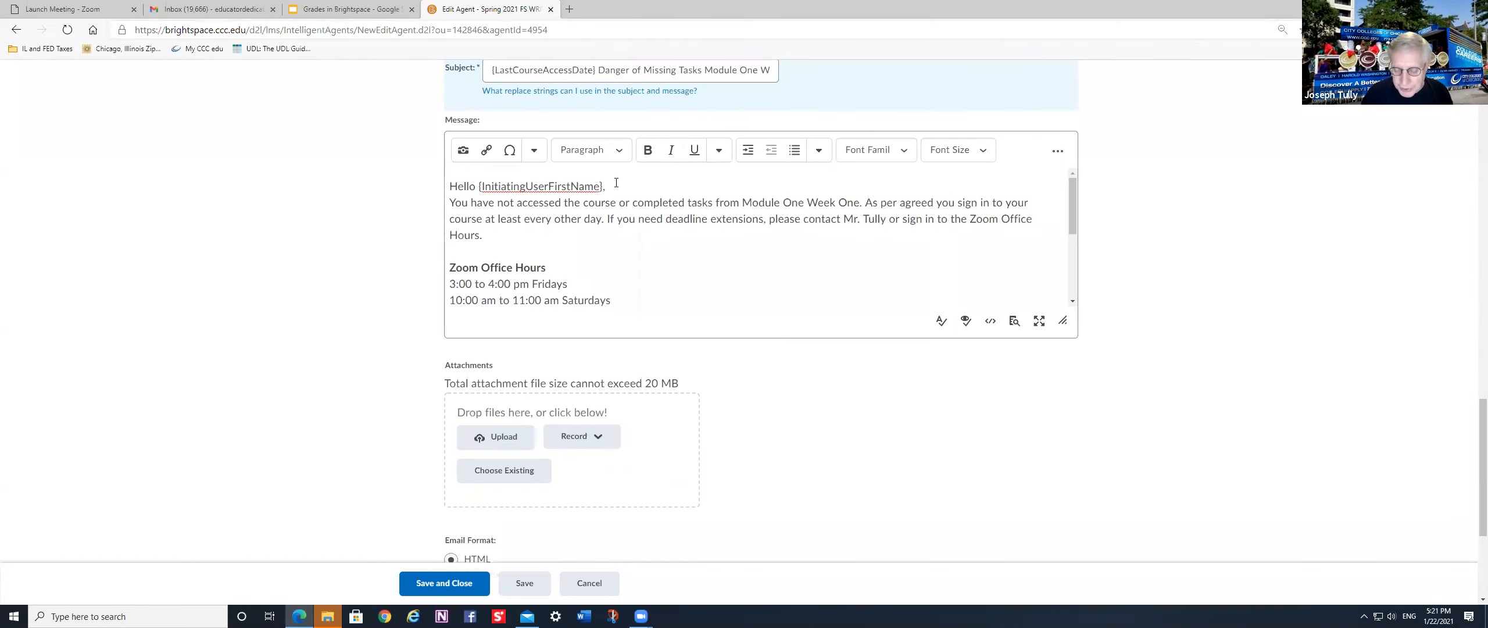
key(Return)
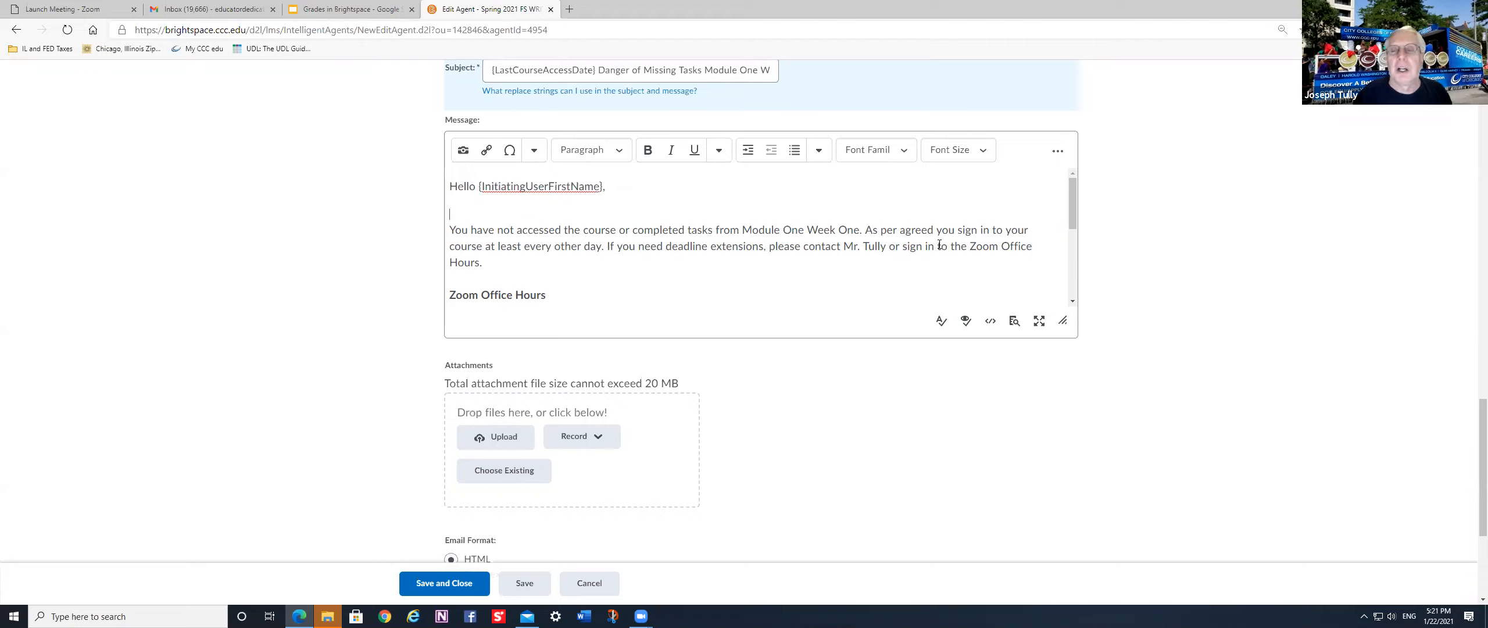
Replace "As per" with "You" before "agreed" in the message's second sentence
click(897, 233)
key(BackSpace)
key(BackSpace)
key(BackSpace)
key(BackSpace)
key(BackSpace)
key(BackSpace)
key(BackSpace)
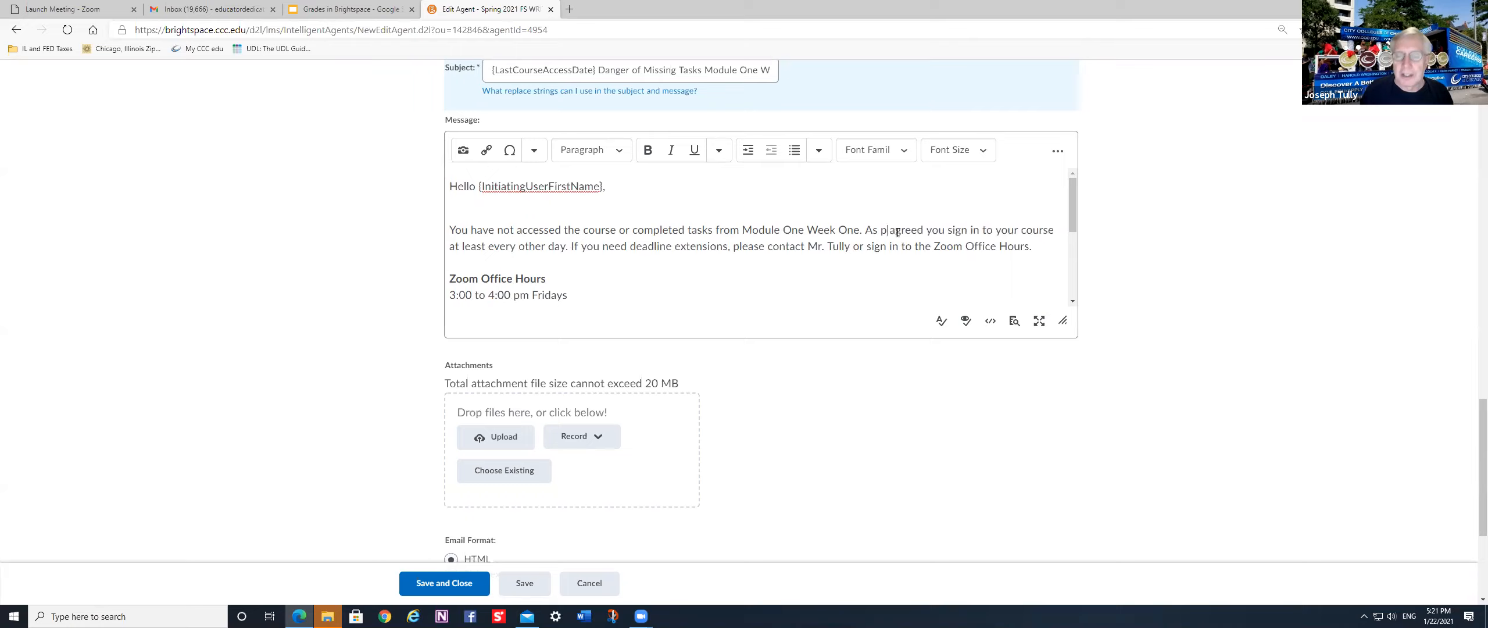
text(You)
key(BackSpace)
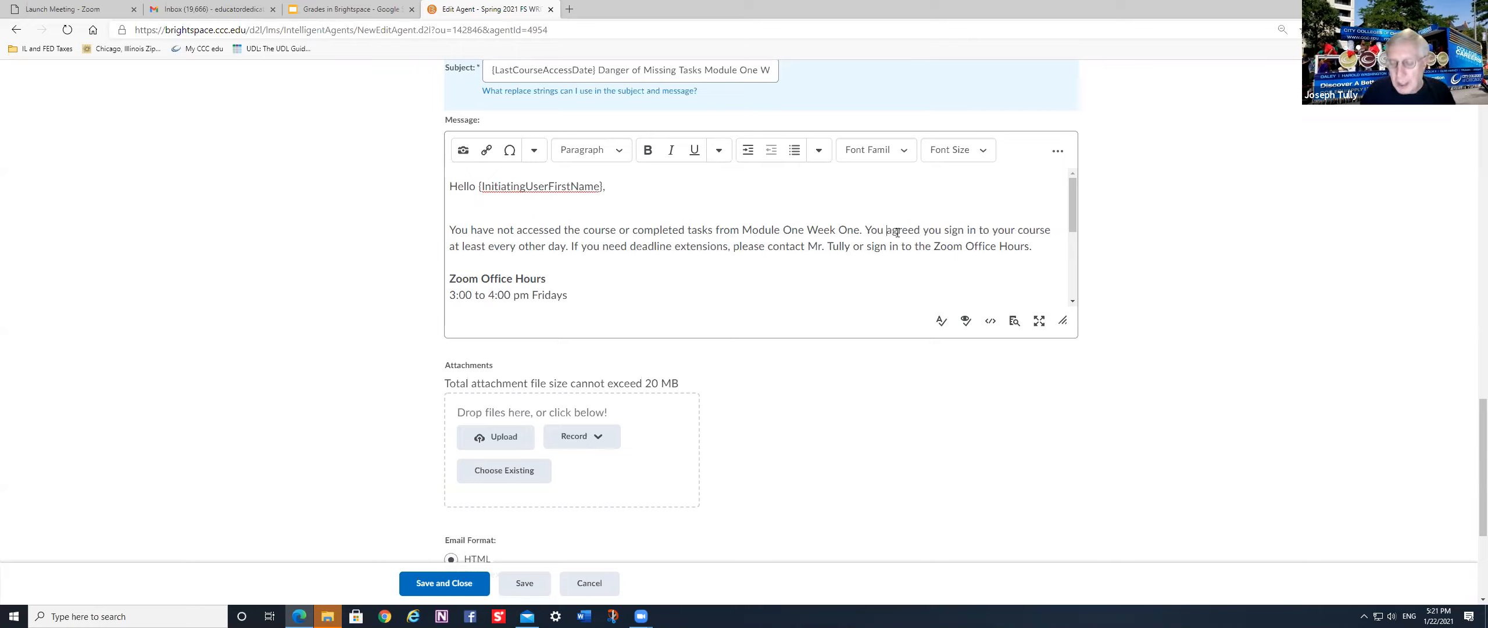
Replace "you" with "to" after "agreed" so the sentence reads "You agreed to sign in"
text(to)
key(Delete)
key(Delete)
key(Delete)
key(Delete)
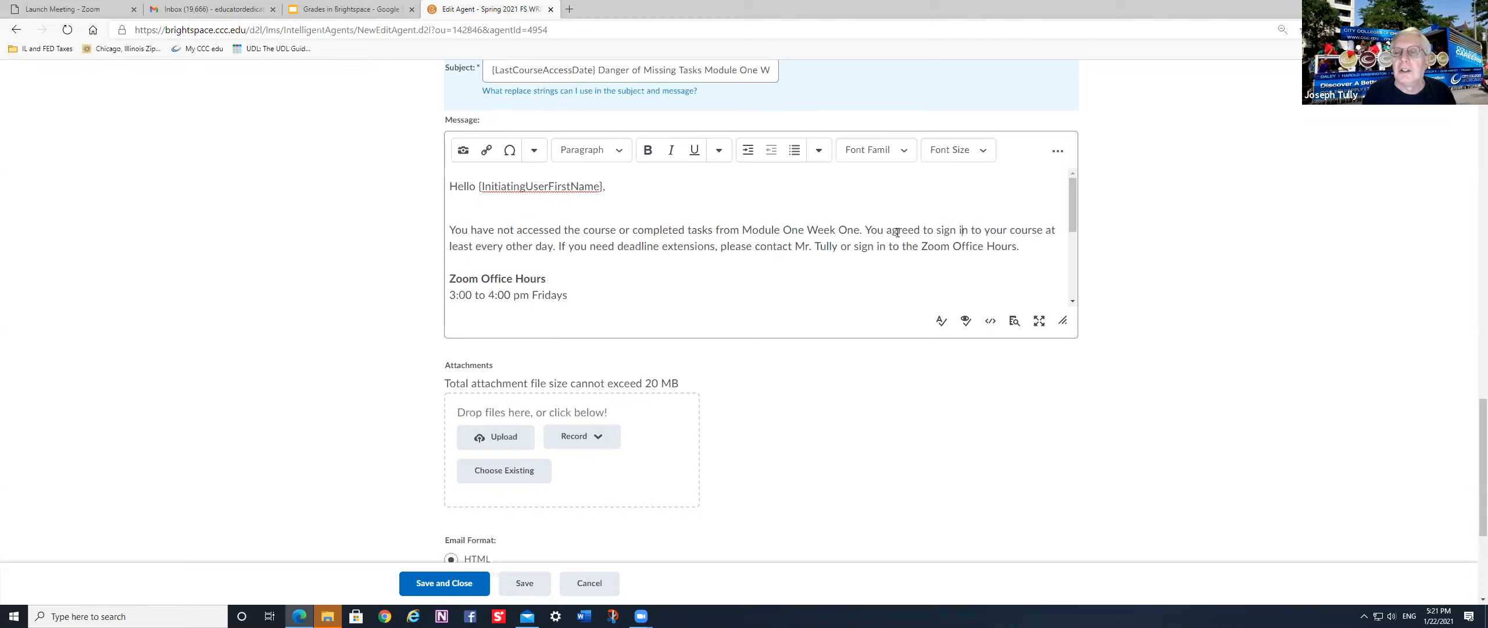
Replace "your" with "the" before "course" in the sentence about signing in
key(shift+Right)
key(shift+Right)
key(shift+Right)
key(shift+Right)
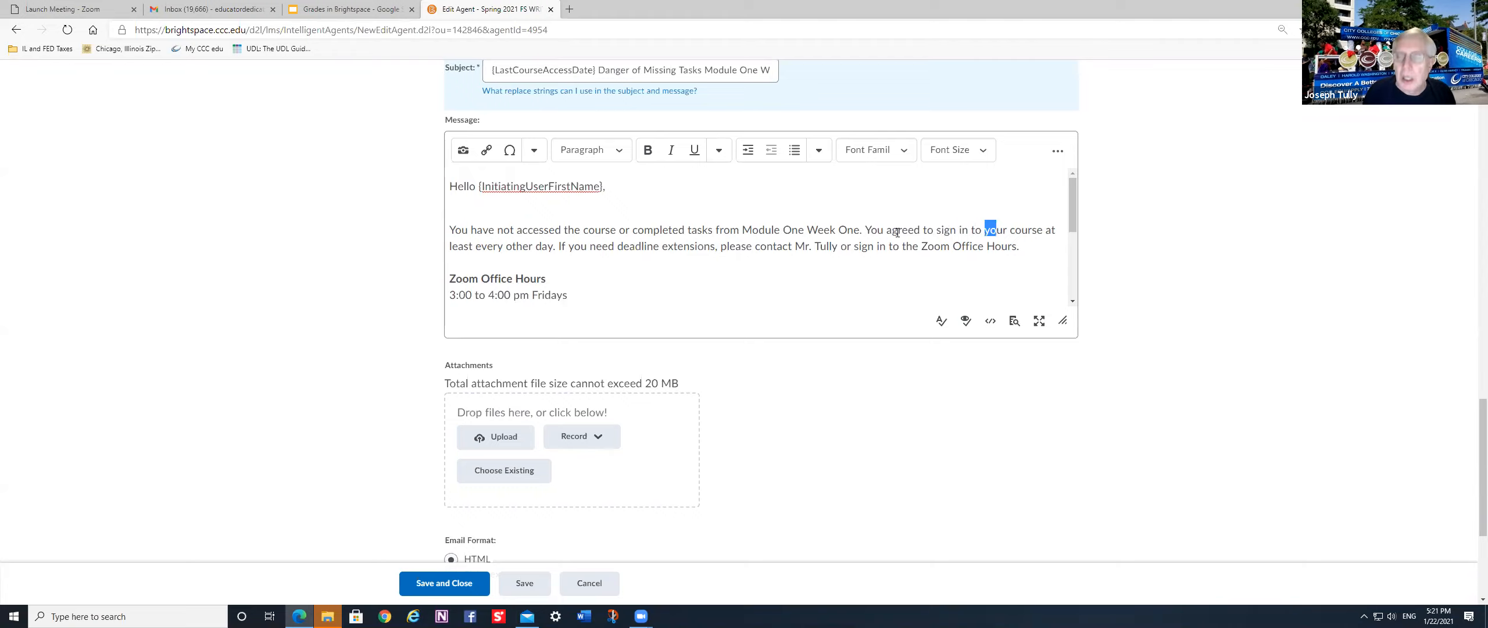
text(the)
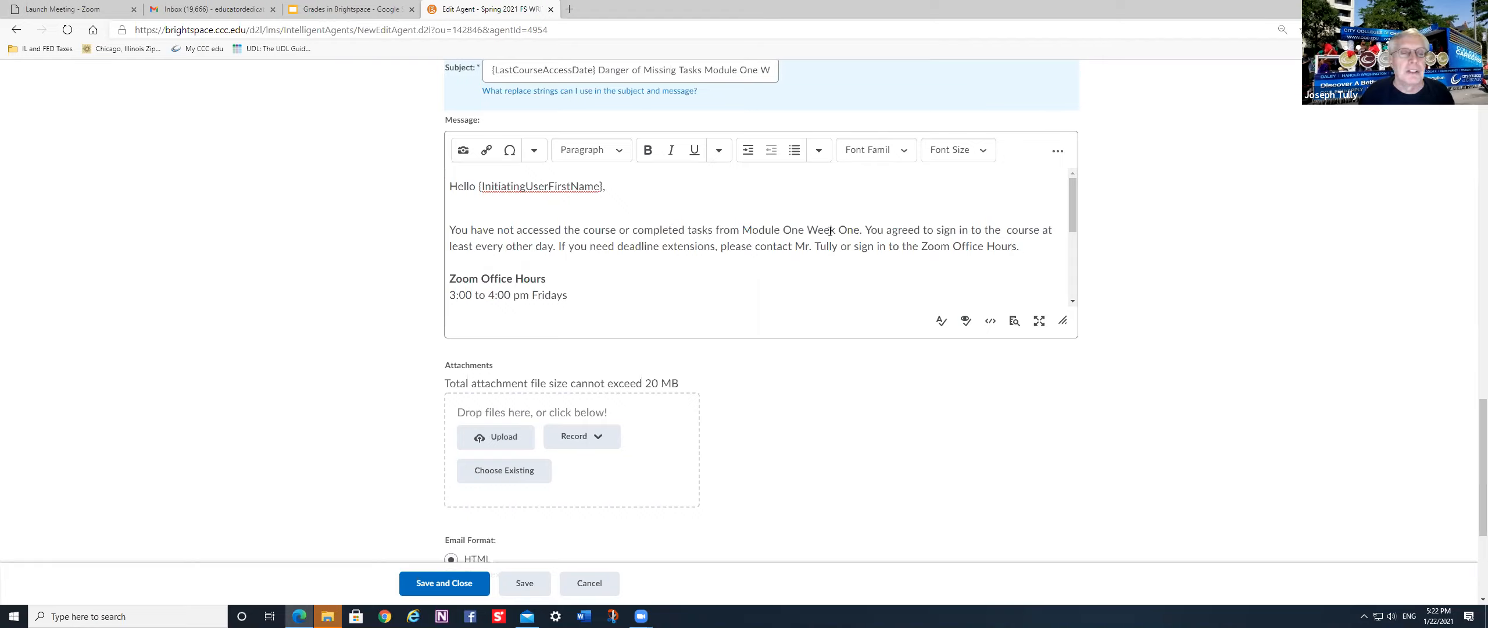
View the message in full screen, remove the blank line between "Warmly," and the sender's name, and return to the form
click(1039, 322)
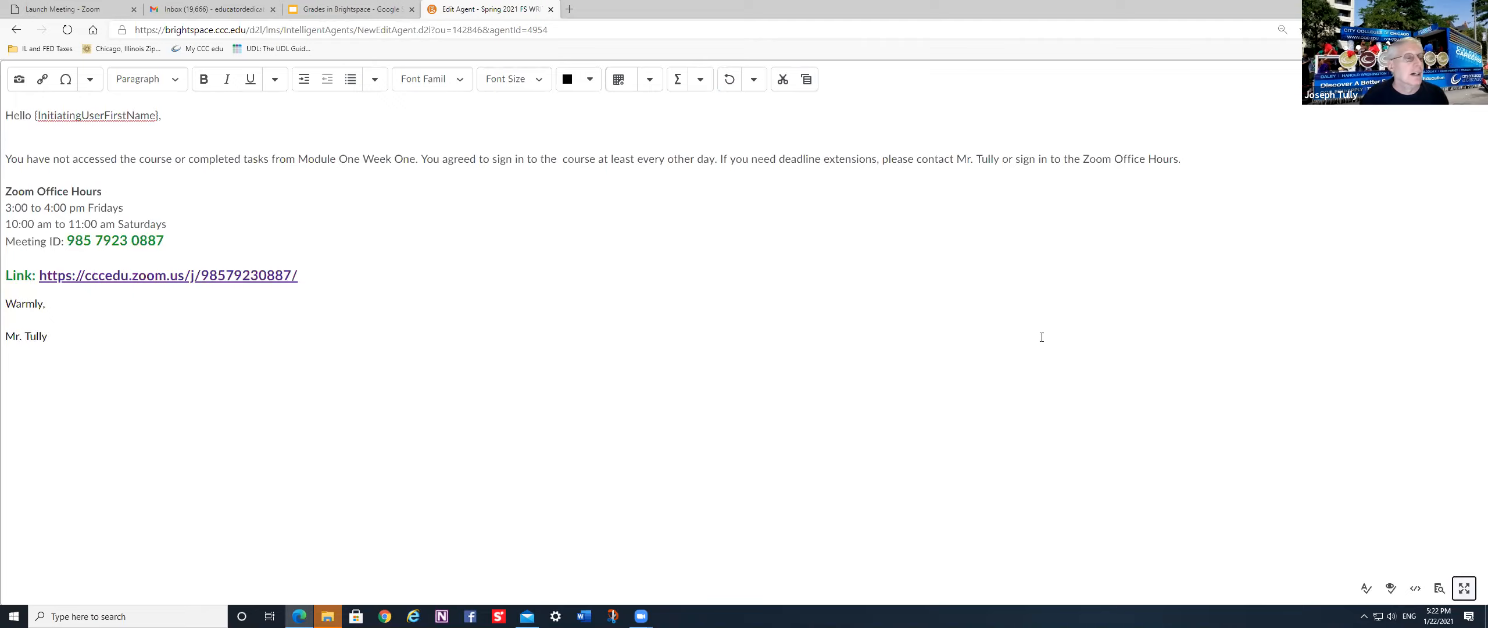
click(68, 303)
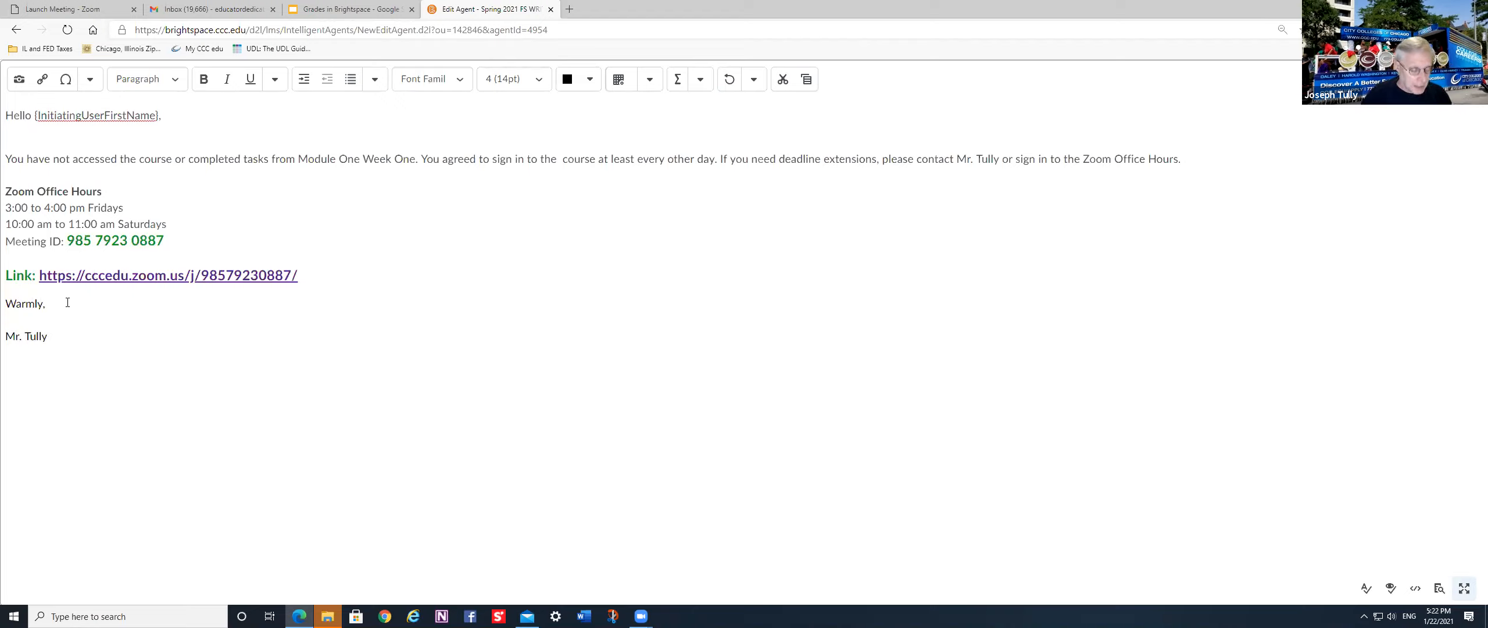
key(Delete)
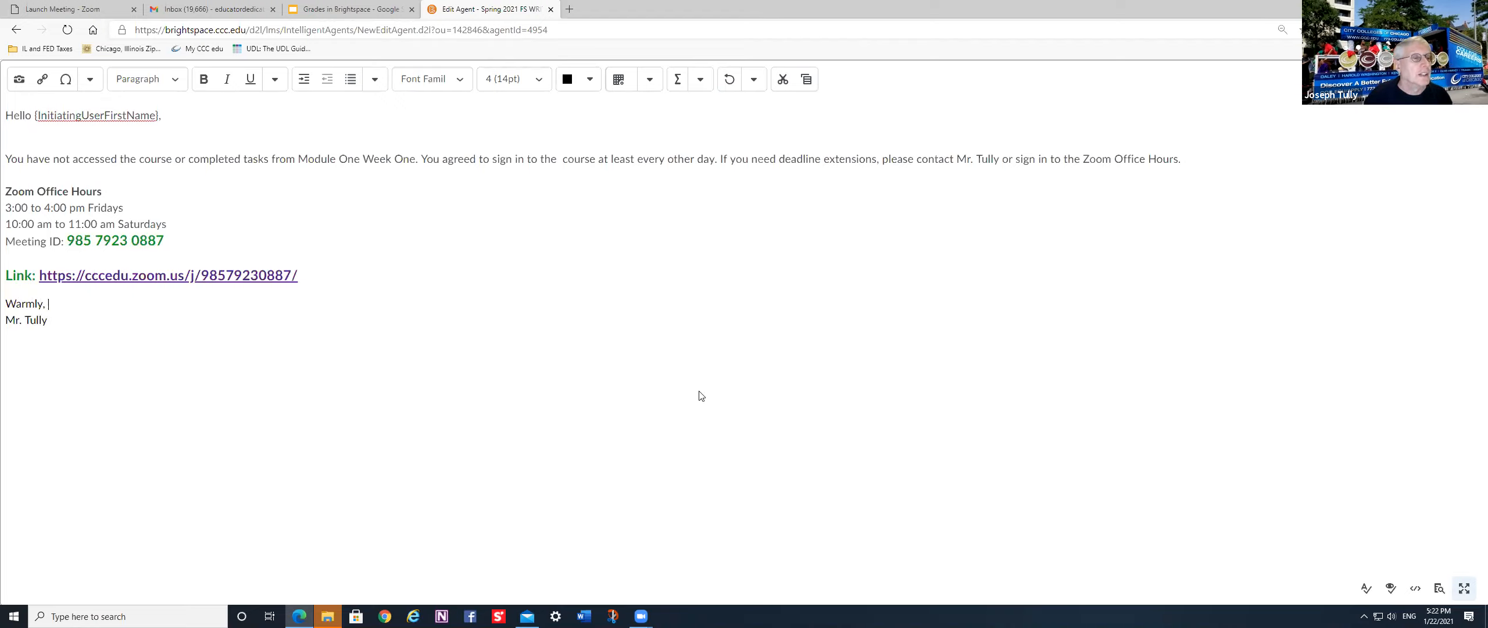
click(1466, 588)
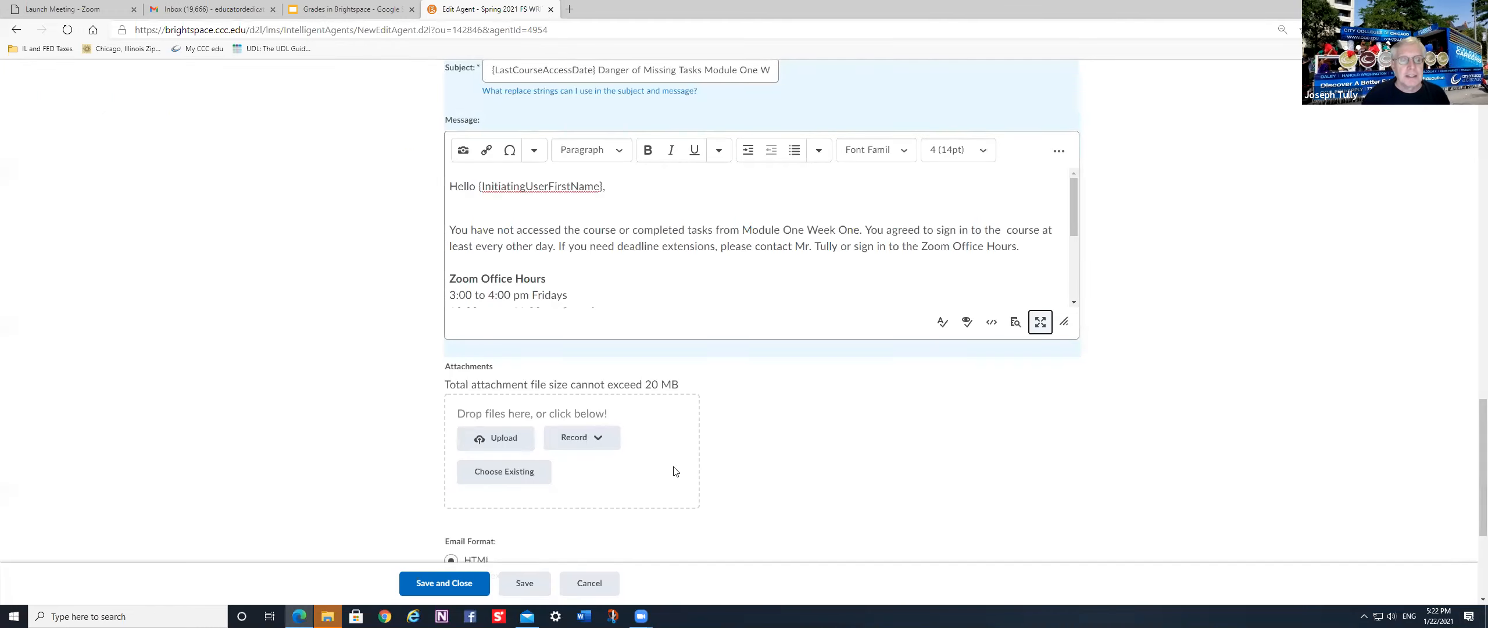
Check the agent schedule's repeat interval and start and end dates, accept the schedule, and save and close the agent
scroll(948, 407, down, 4)
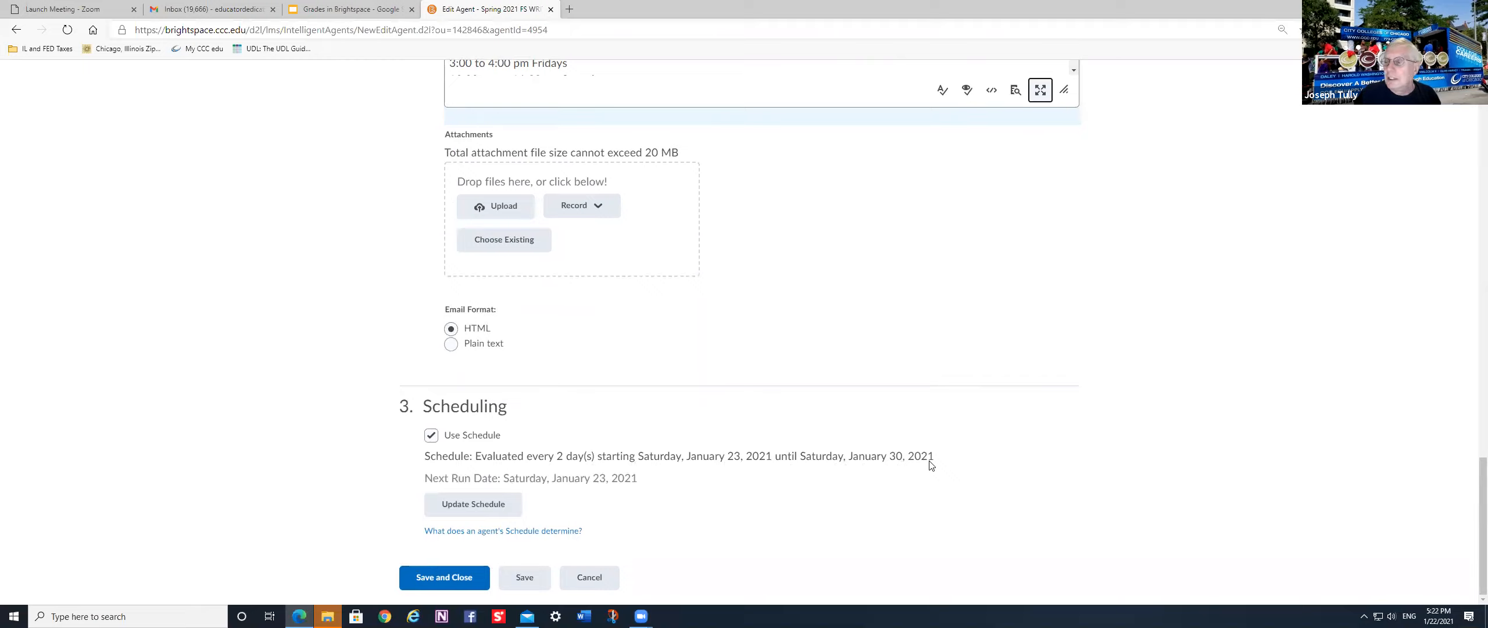
click(500, 504)
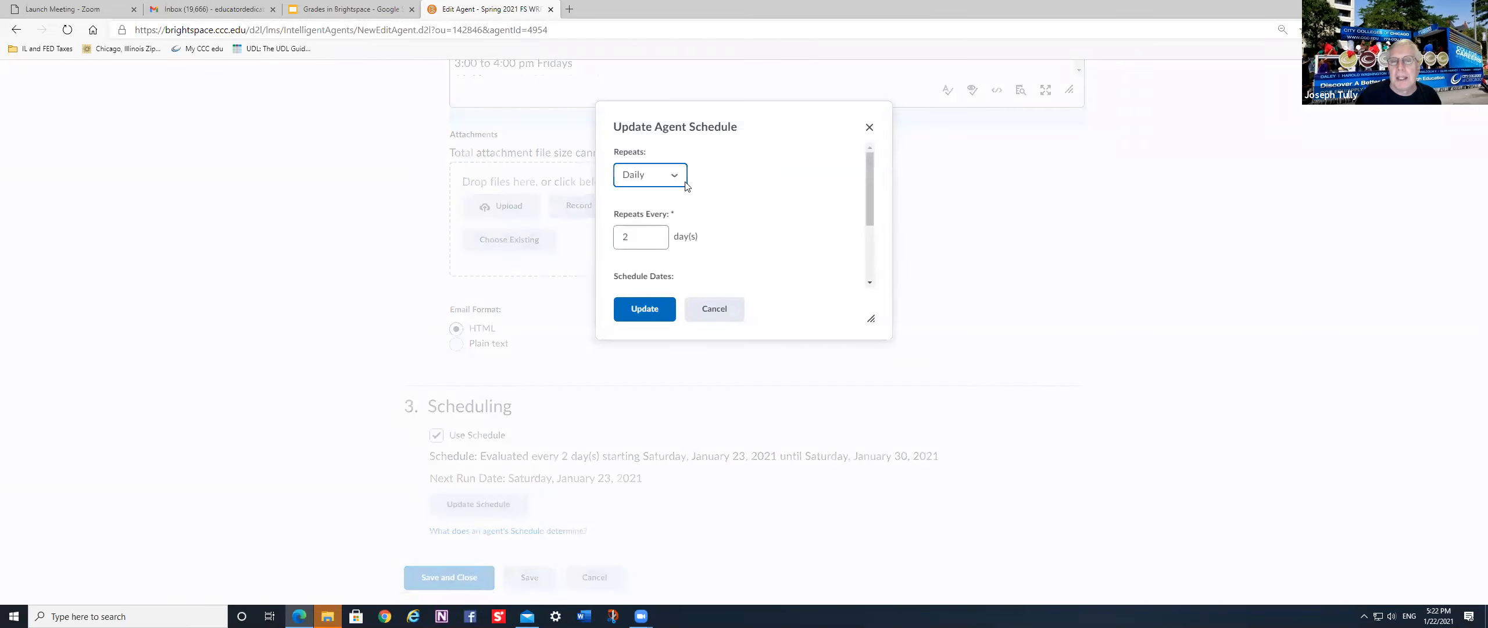
scroll(870, 174, down, 3)
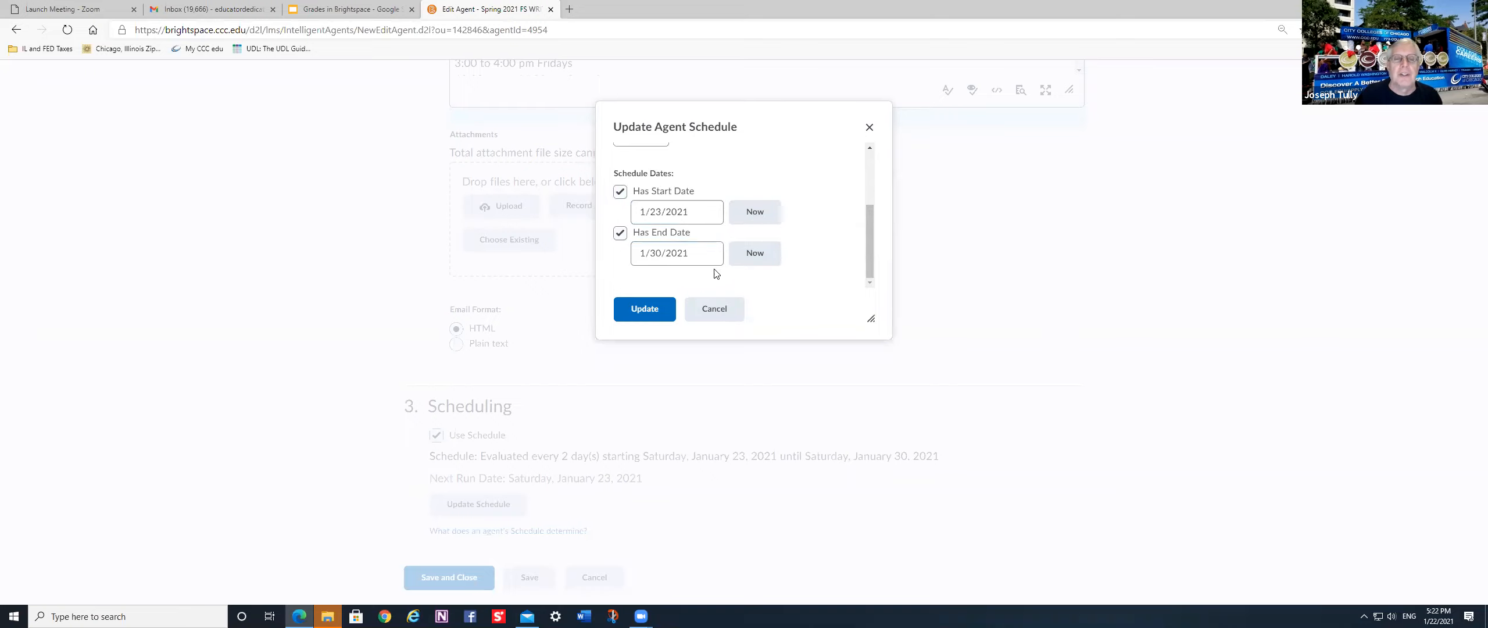
click(635, 310)
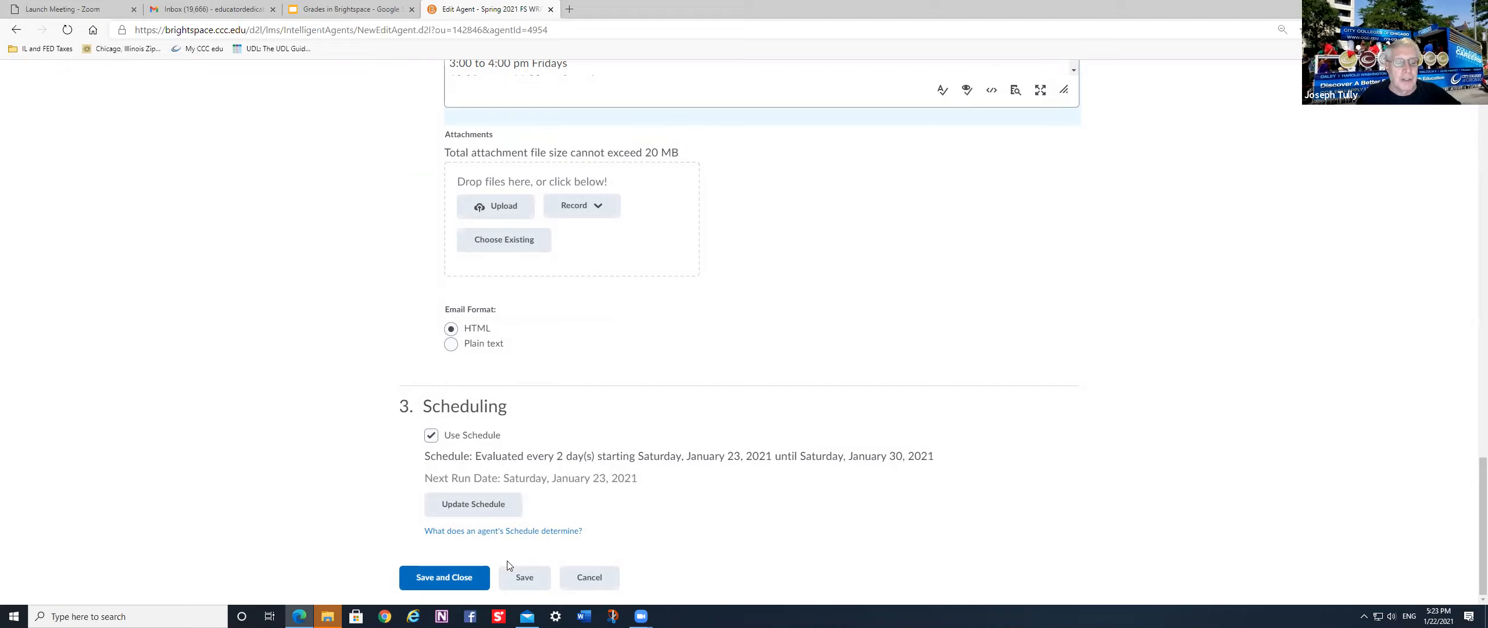
click(430, 579)
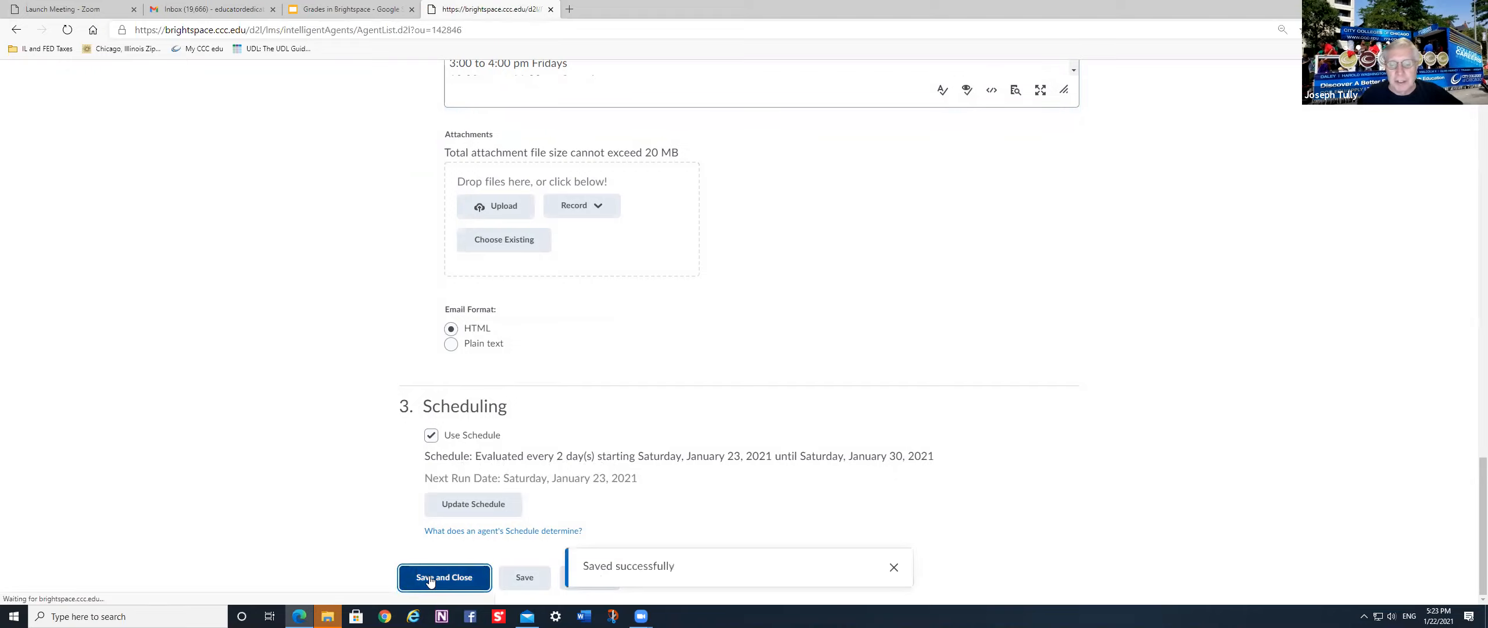